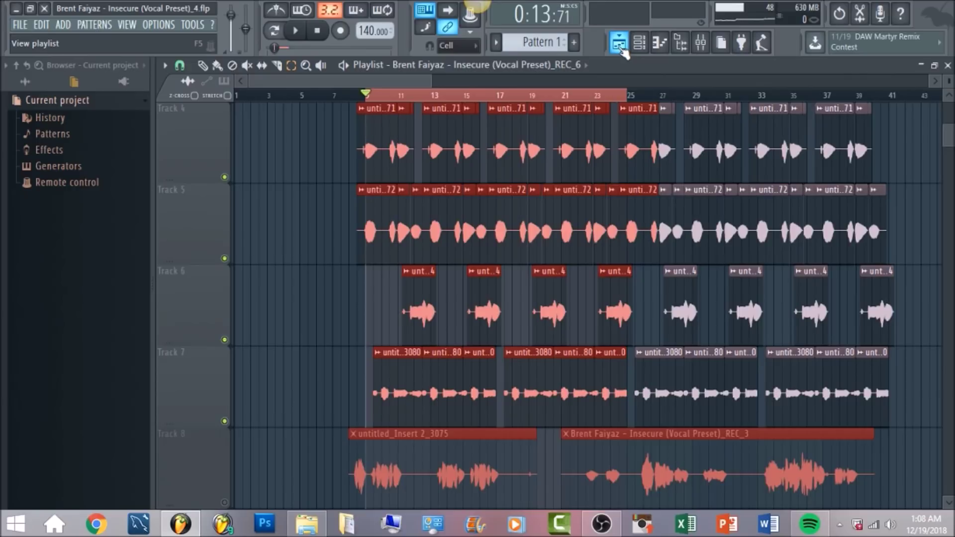
# - Open the mixer and review the effect chains on the Master, the Lead Vocal tracks 3 and 4, and Inserts 5 and 6
pyautogui.click(701, 45)
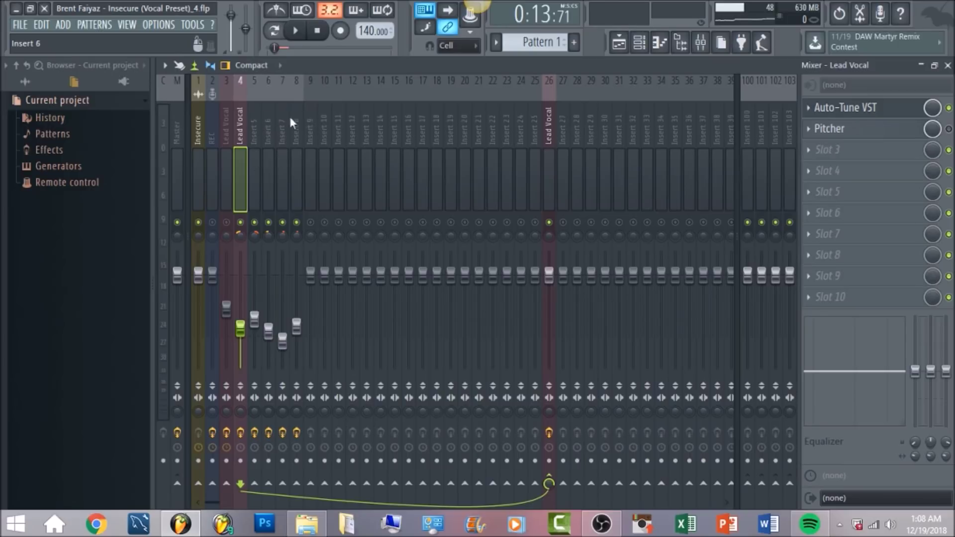
pyautogui.click(178, 120)
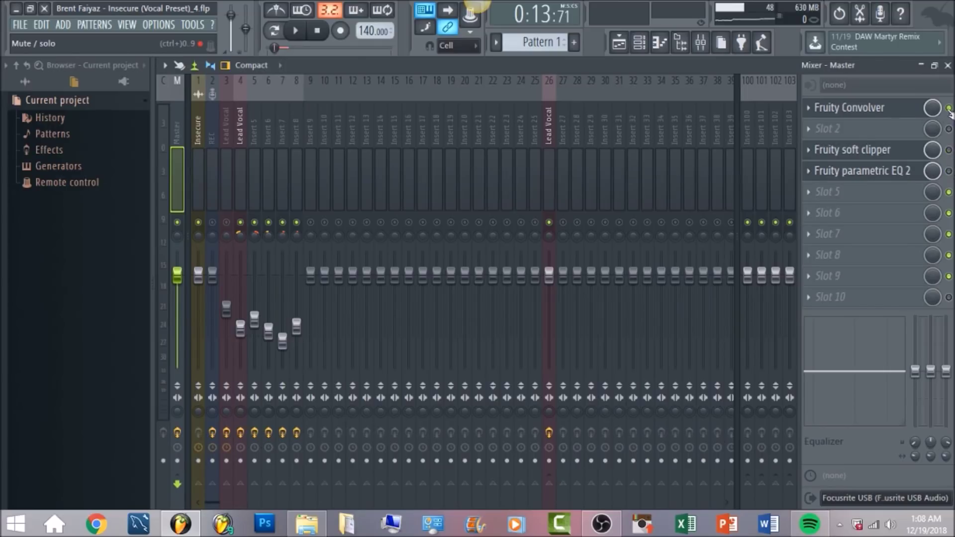
pyautogui.click(243, 131)
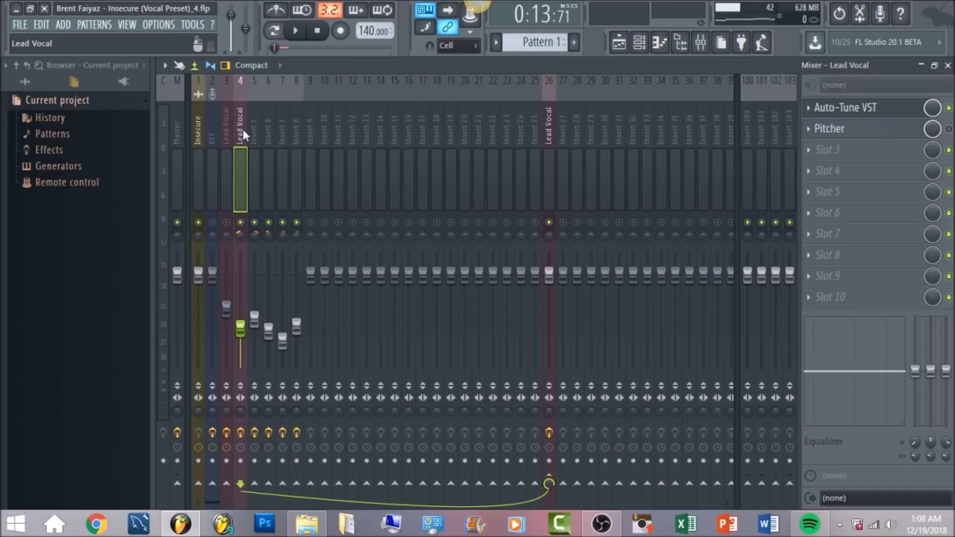
pyautogui.click(250, 132)
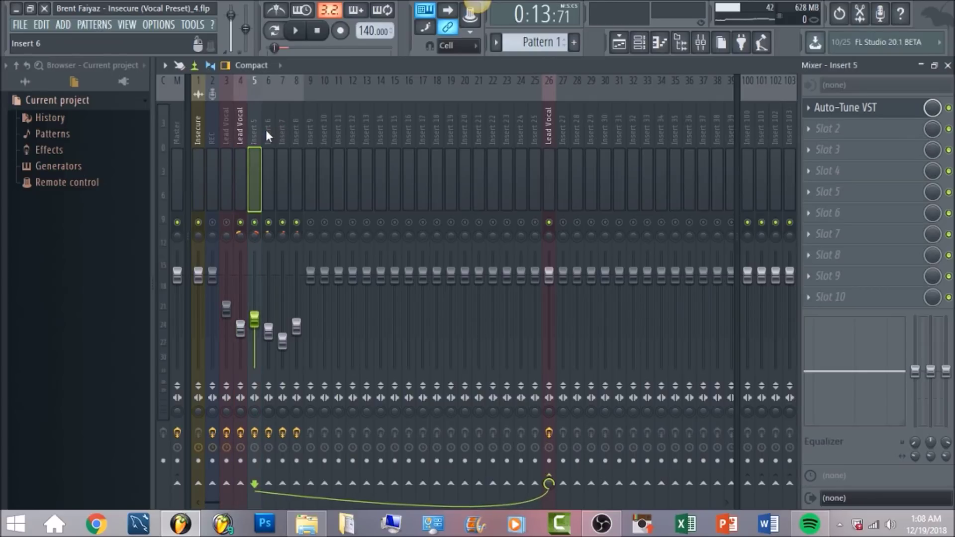
pyautogui.click(265, 127)
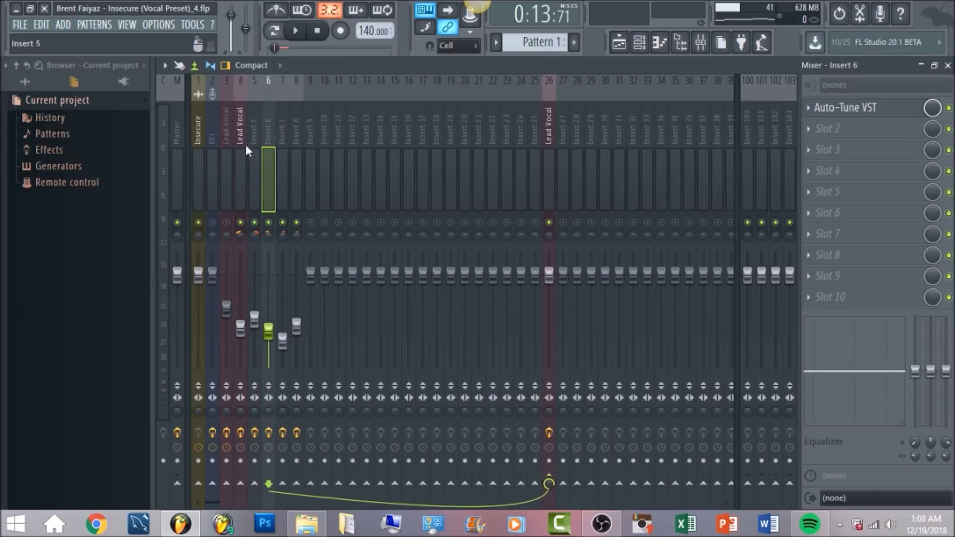
pyautogui.click(245, 117)
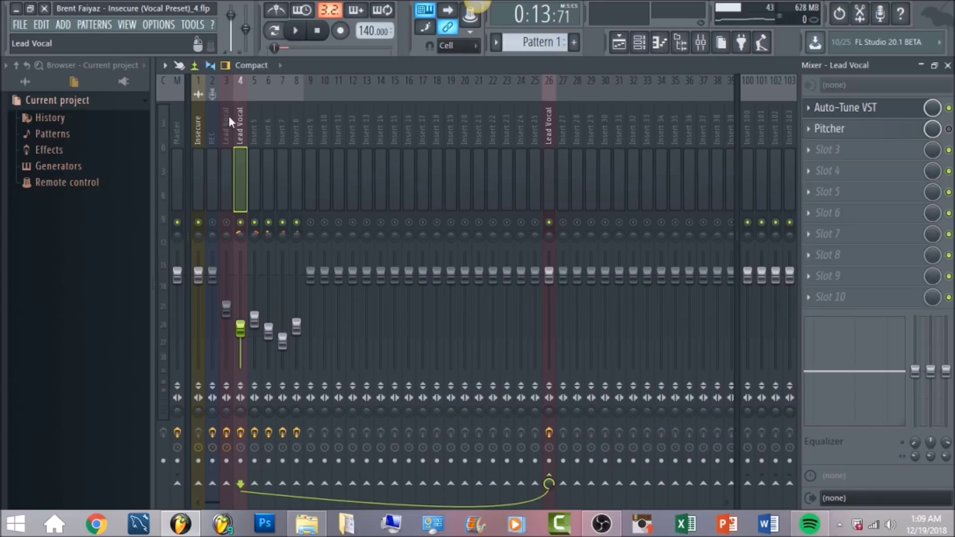
pyautogui.click(254, 141)
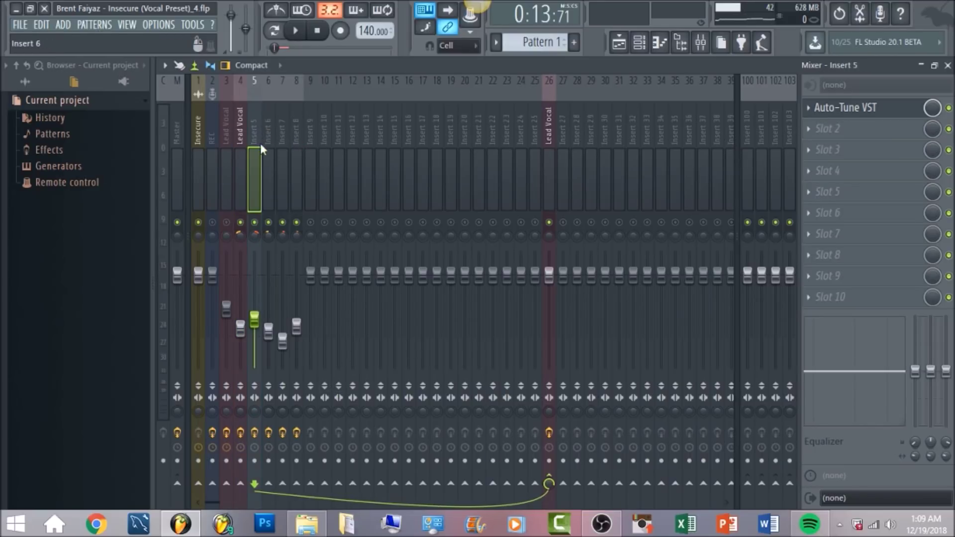
pyautogui.click(229, 125)
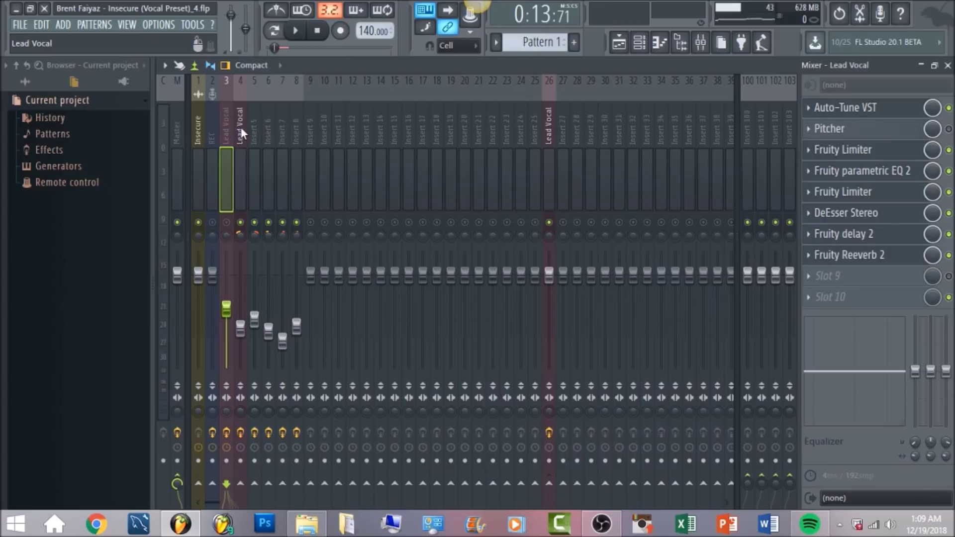
pyautogui.click(241, 127)
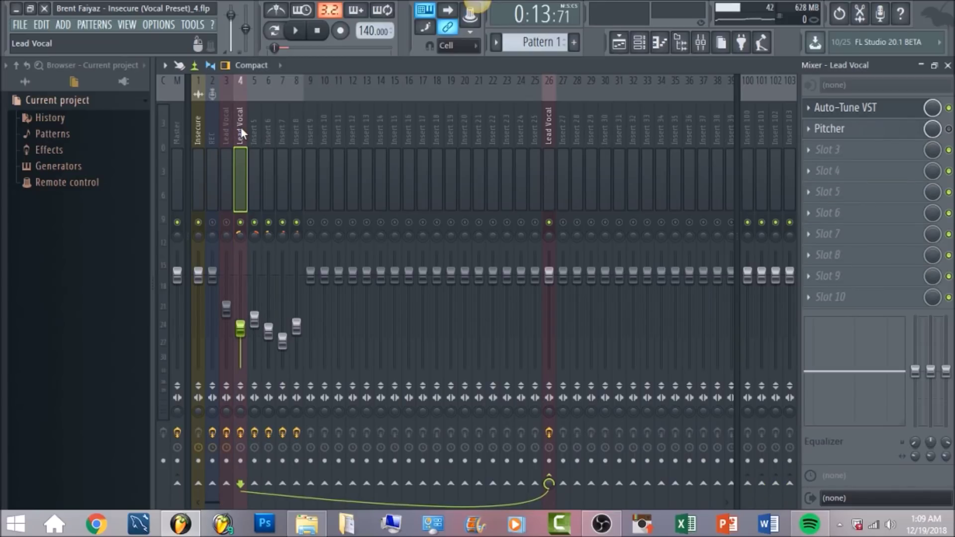
# - Examine the routing options for Lead Vocal track 4, the effect chain on Lead Vocal track 26, and the routing of Inserts 5 to 7
pyautogui.rightClick(563, 484)
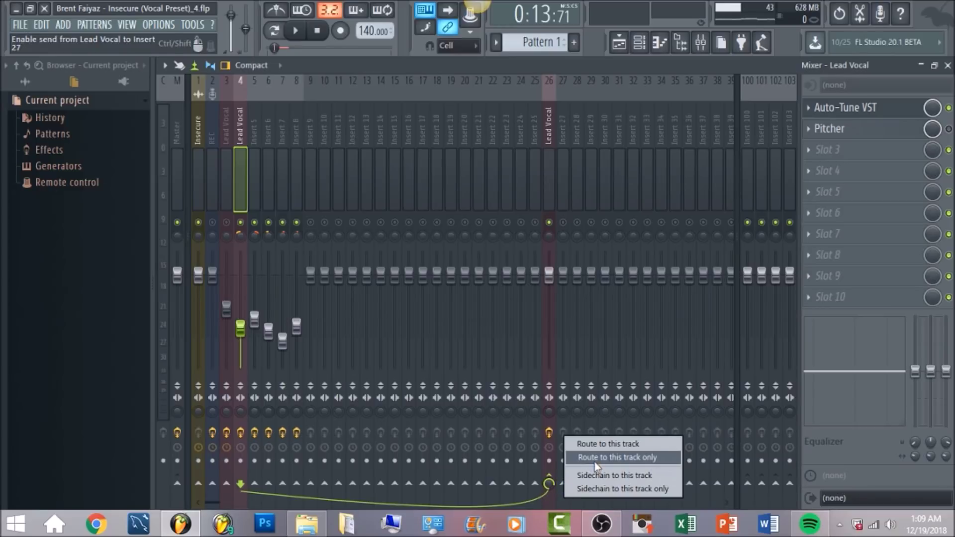
pyautogui.click(547, 124)
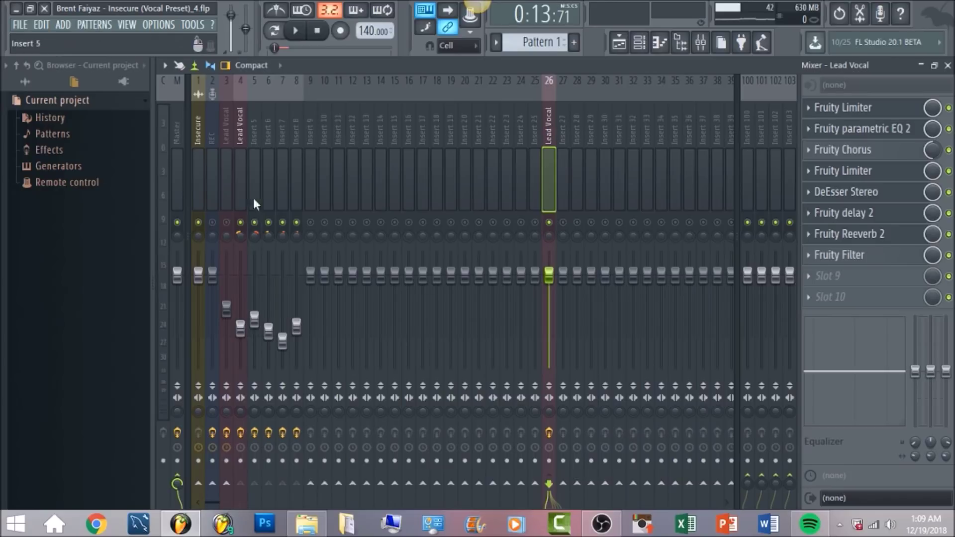
pyautogui.click(249, 132)
pyautogui.click(272, 128)
pyautogui.click(285, 123)
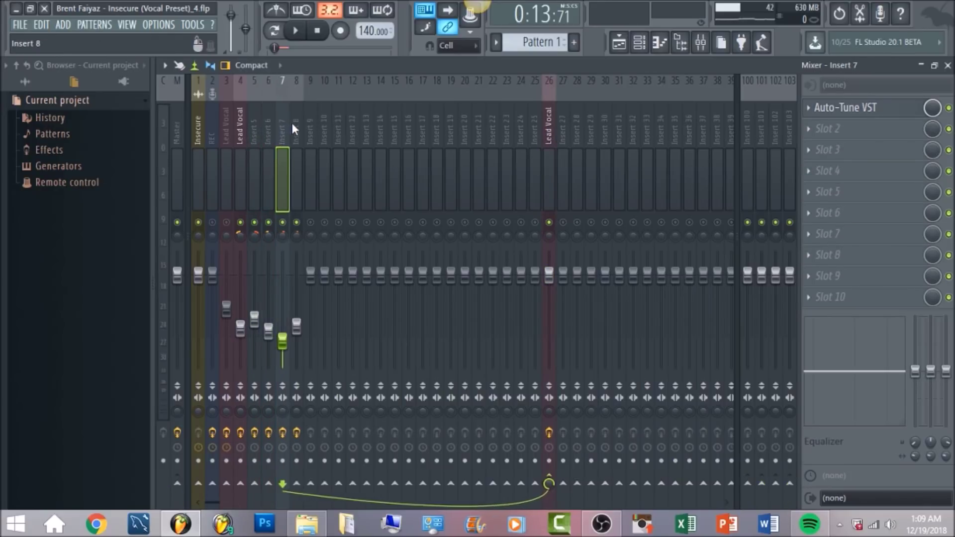
# - Open the Auto-Tune VST settings on Lead Vocal track 4 to examine the key, scale and retune speed
pyautogui.click(244, 118)
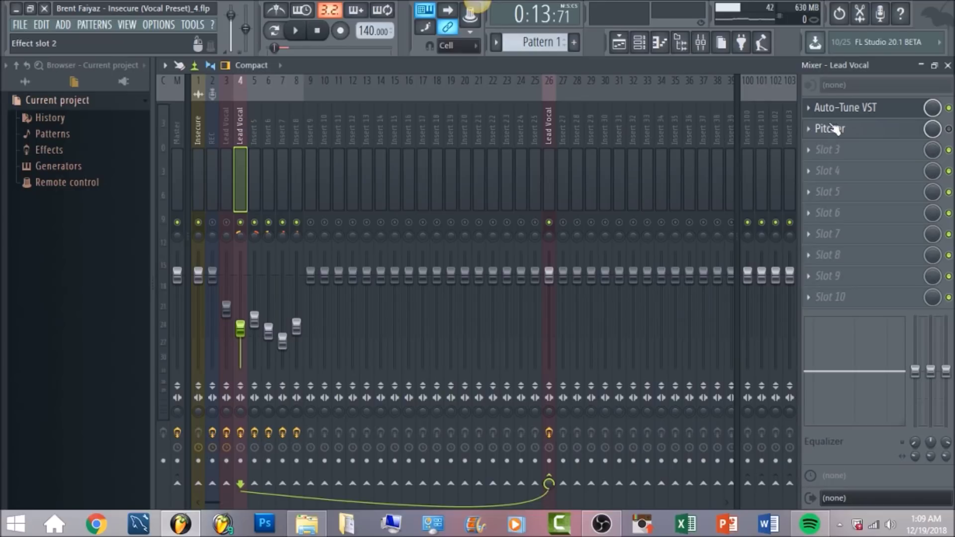
pyautogui.click(847, 109)
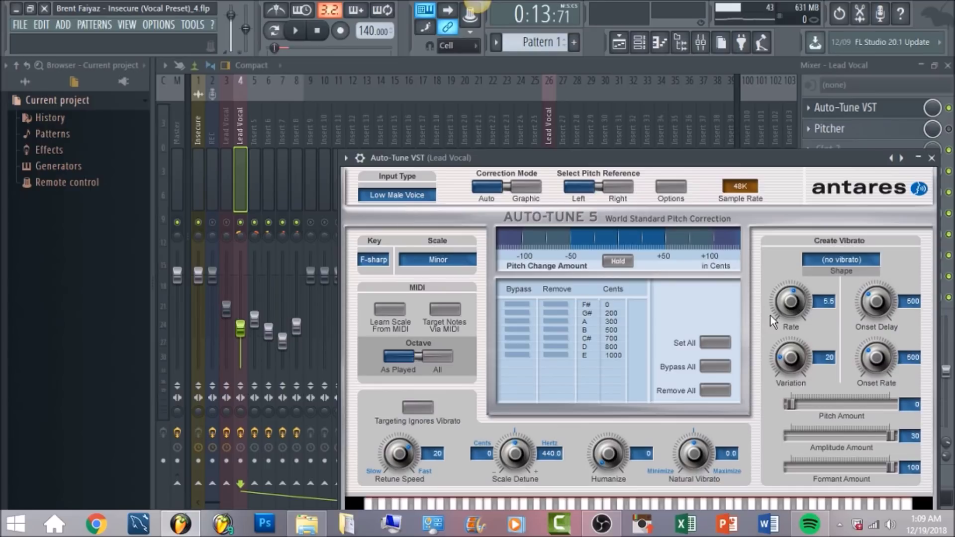
# - Solo Lead Vocal track 4 and bypass the effects on Lead Vocal track 26 from Fruity parametric EQ 2 through Fruity Filter
pyautogui.rightClick(241, 223)
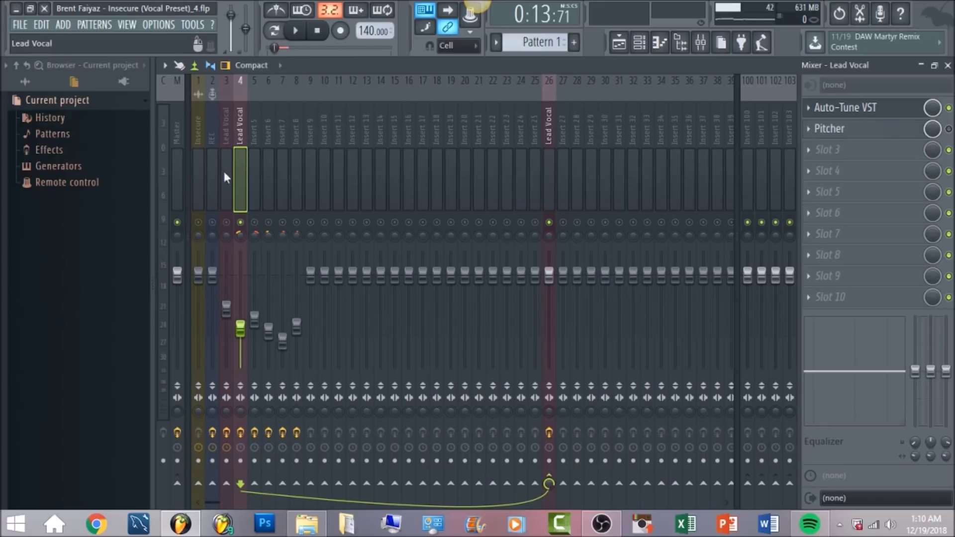
pyautogui.click(554, 120)
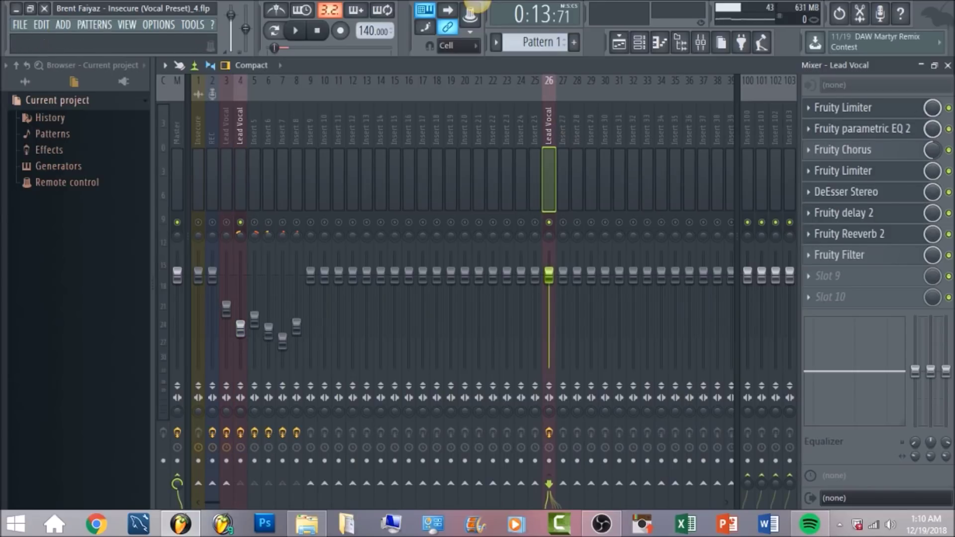
pyautogui.moveTo(952, 142); pyautogui.dragTo(951, 252)
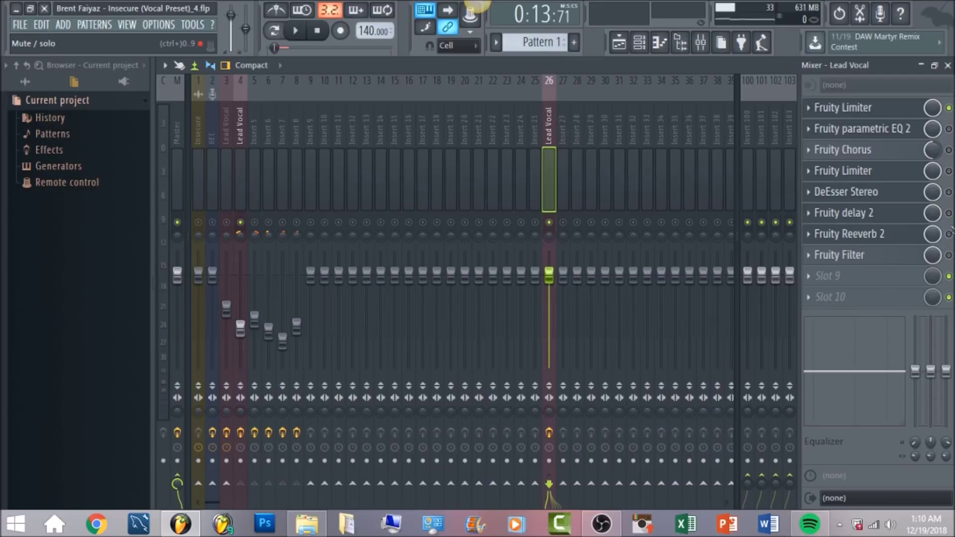
# - Play the soloed Lead Vocal track 4 for several seconds and stop playback
pyautogui.click(241, 125)
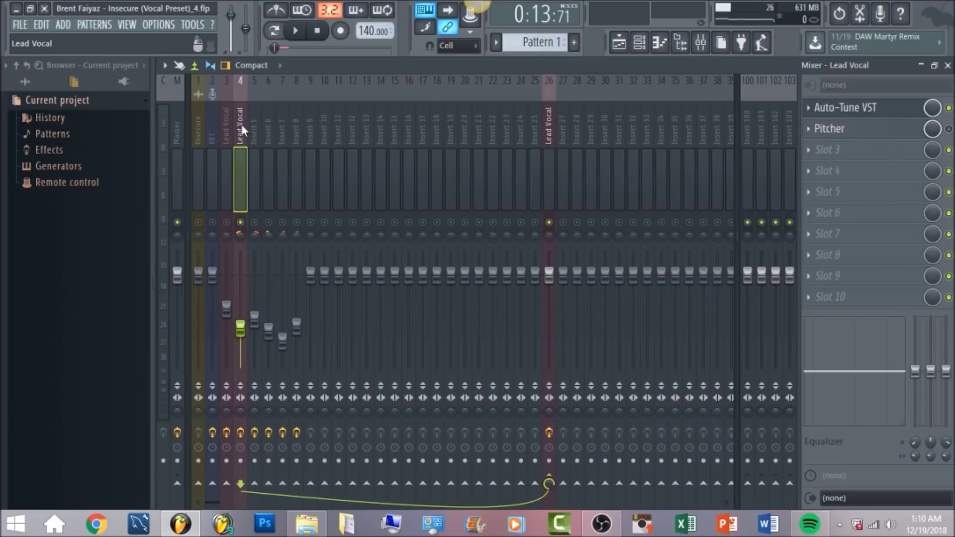
pyautogui.click(297, 35)
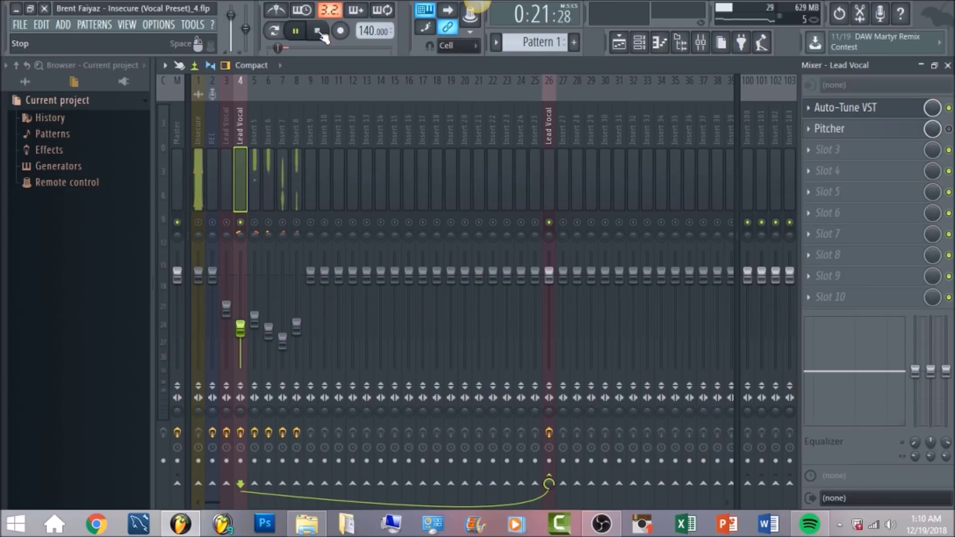
pyautogui.click(319, 32)
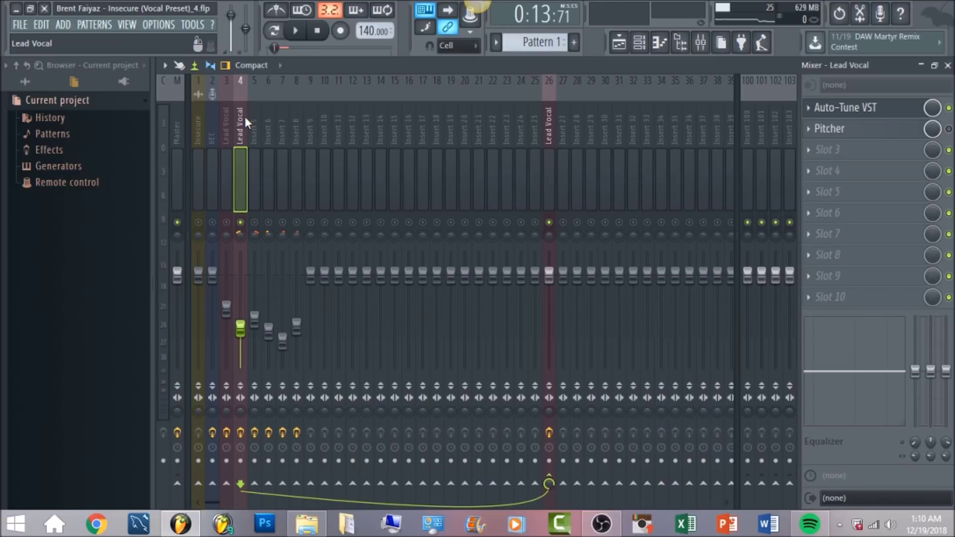
# - Solo Insert 5 and compare the effect slots and routing of Inserts 5, 6 and 7
pyautogui.rightClick(254, 223)
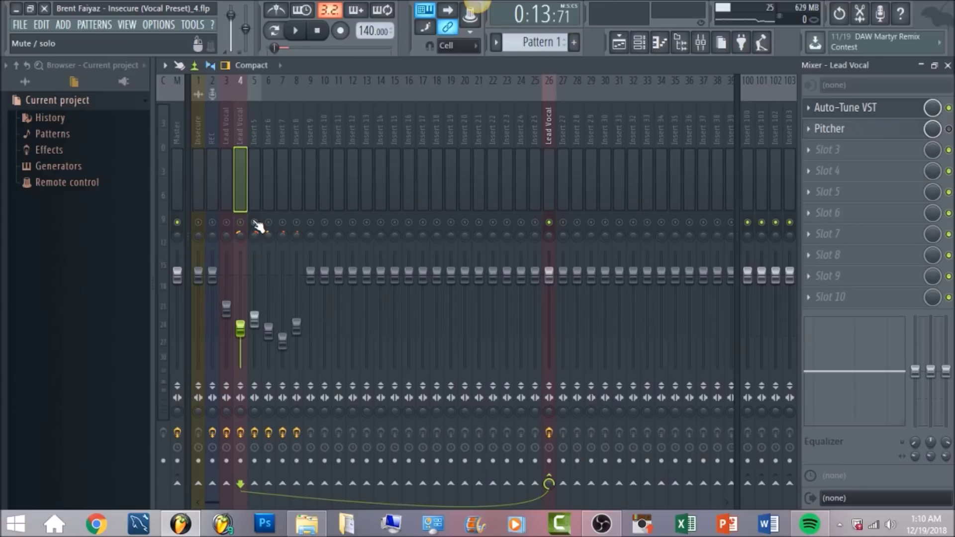
pyautogui.click(259, 130)
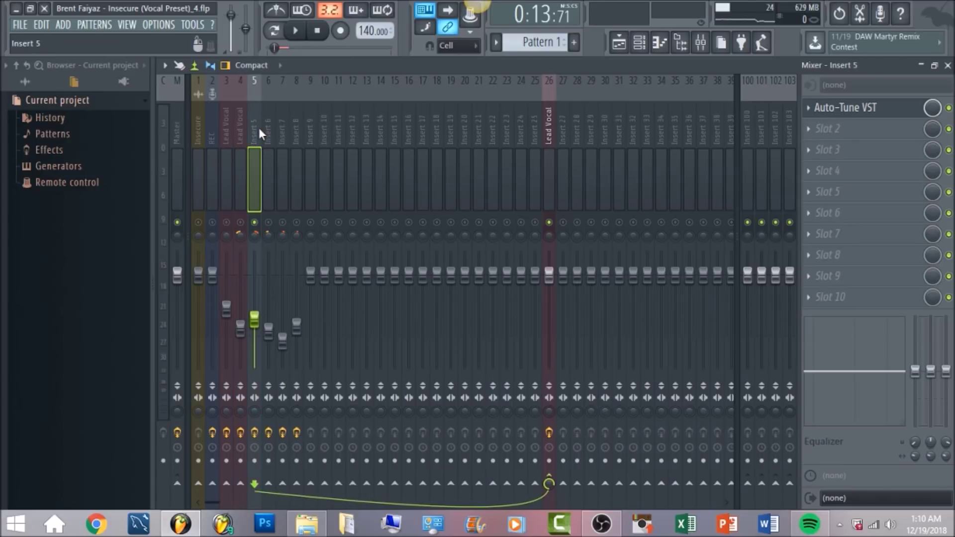
pyautogui.click(271, 124)
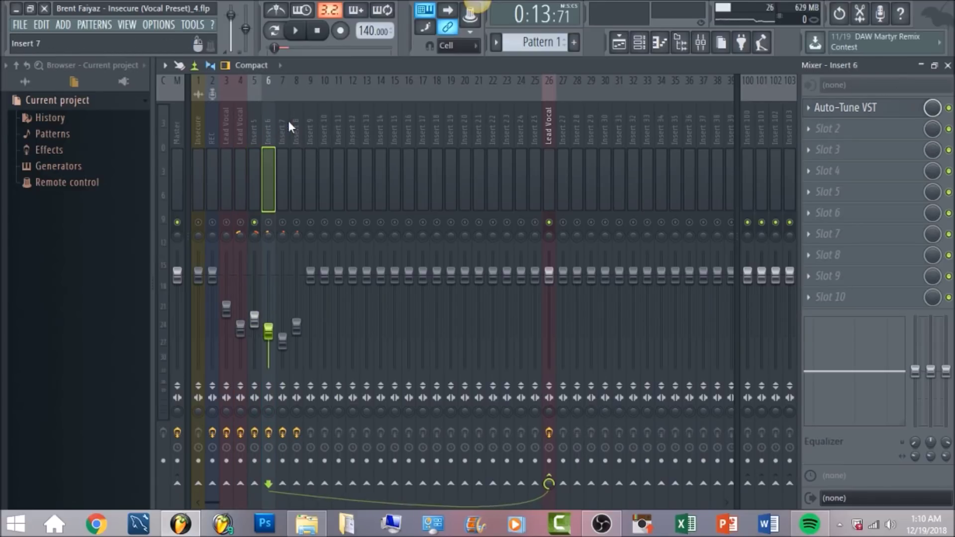
pyautogui.click(284, 123)
pyautogui.click(254, 122)
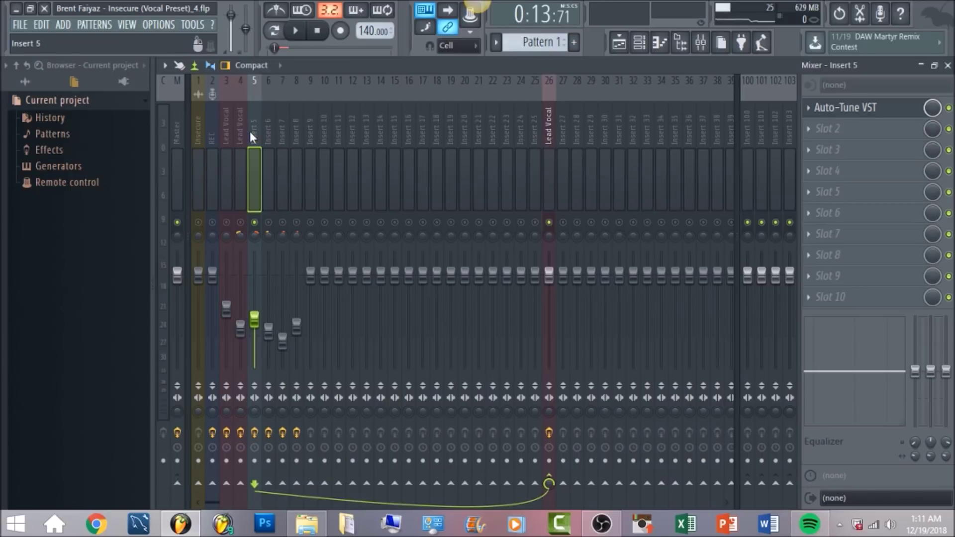
pyautogui.click(267, 124)
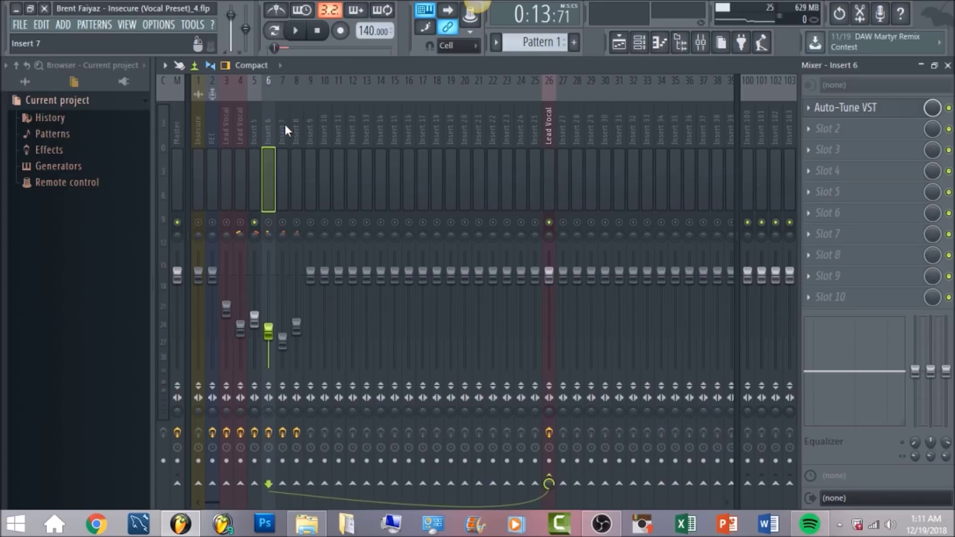
# - Check the panning of Inserts 5 and 6, and audition the soloed Insert 5 for several seconds
pyautogui.click(252, 128)
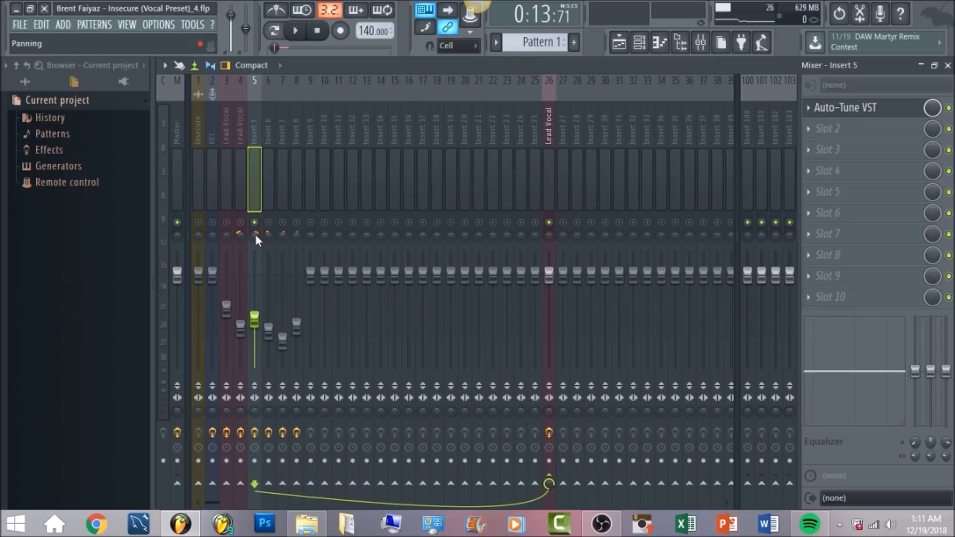
pyautogui.click(271, 131)
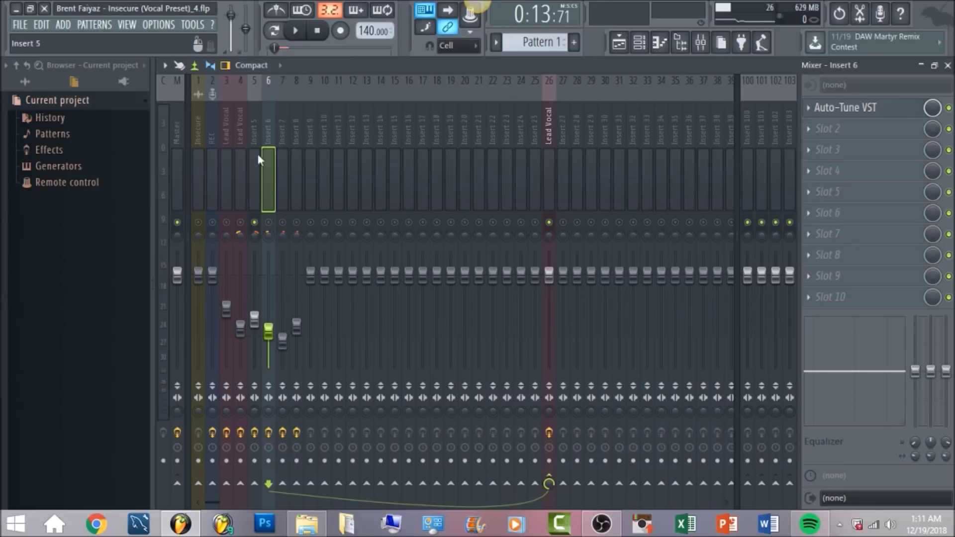
pyautogui.click(255, 128)
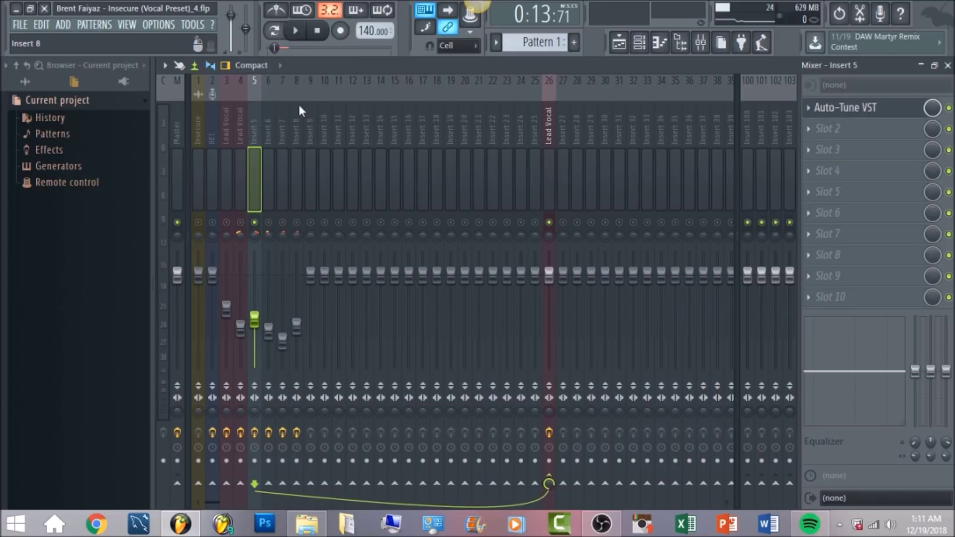
pyautogui.click(300, 31)
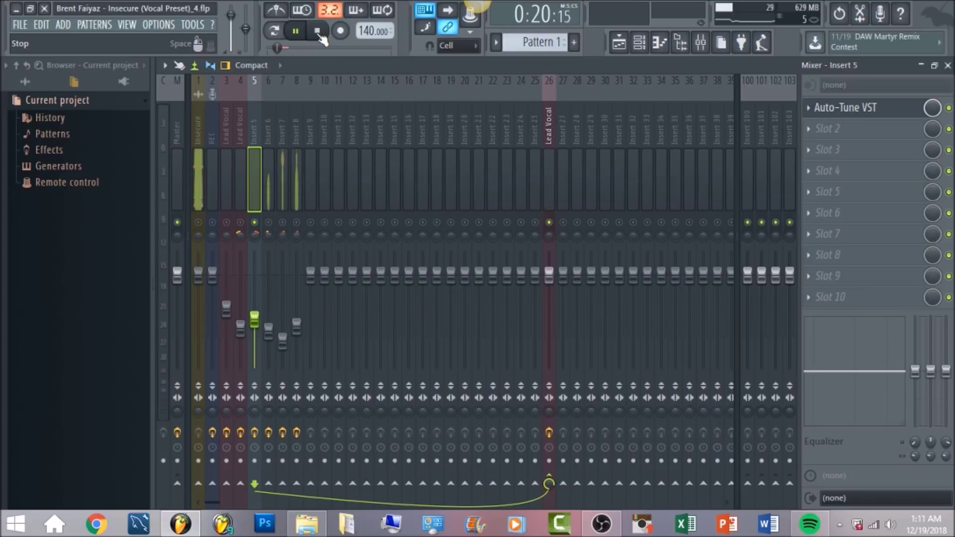
pyautogui.click(319, 32)
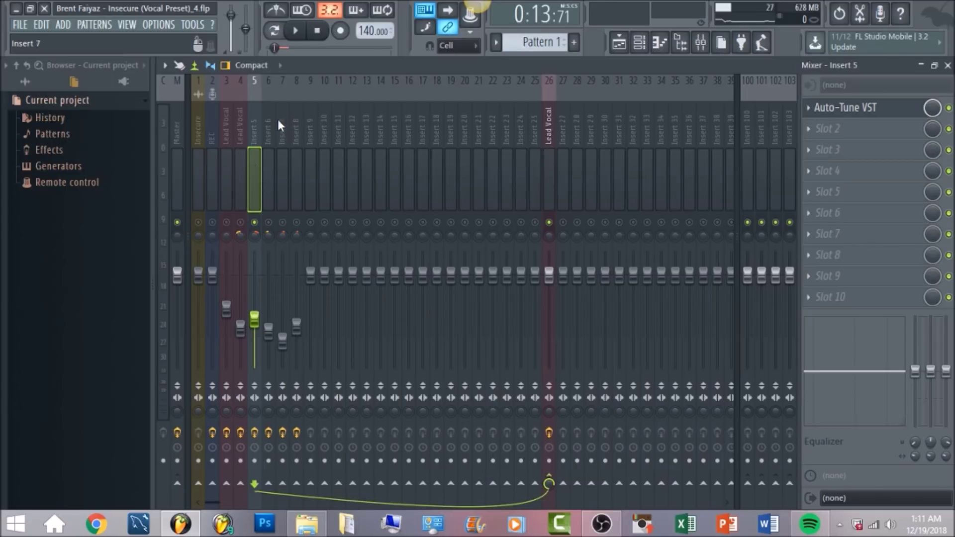
# - Solo Insert 6, check its panning, and audition it for several seconds
pyautogui.click(270, 189)
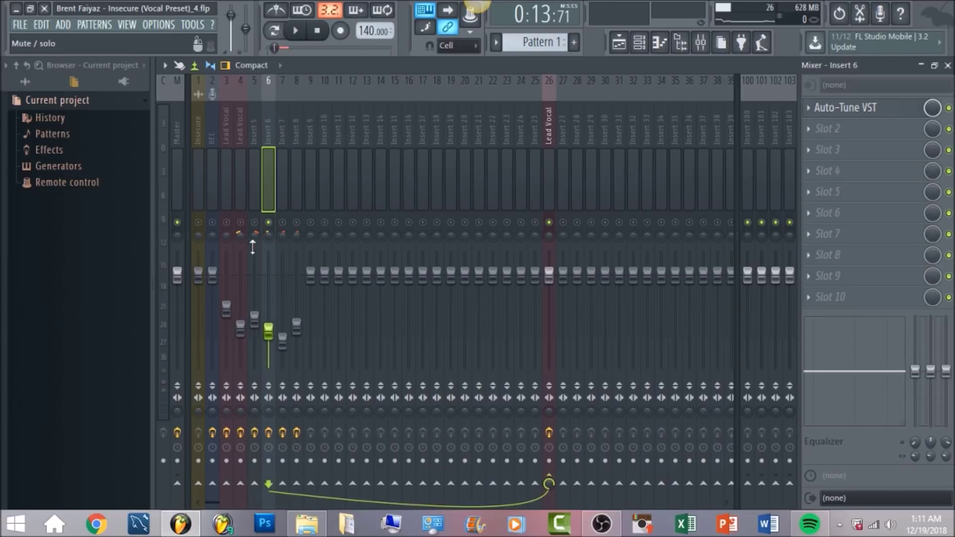
pyautogui.click(269, 236)
pyautogui.press('space')
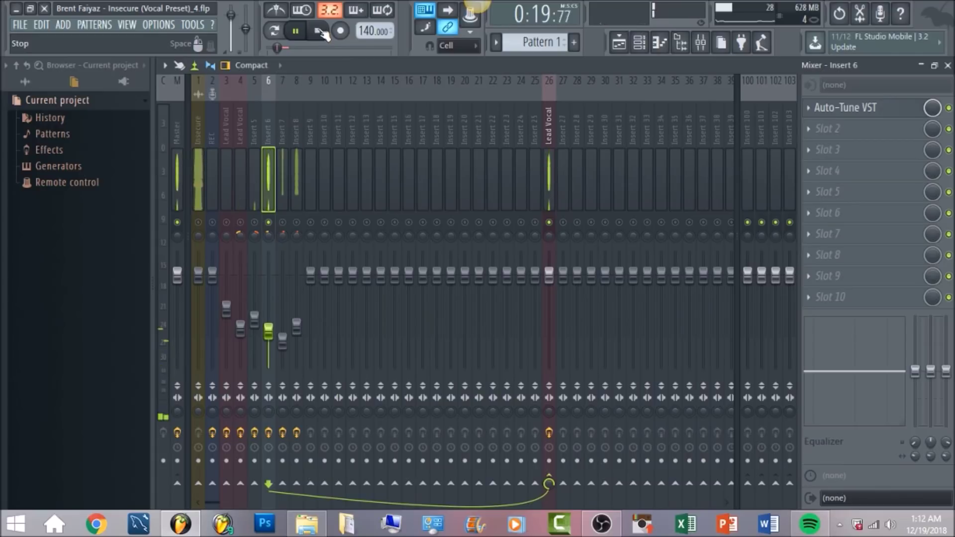
pyautogui.click(319, 32)
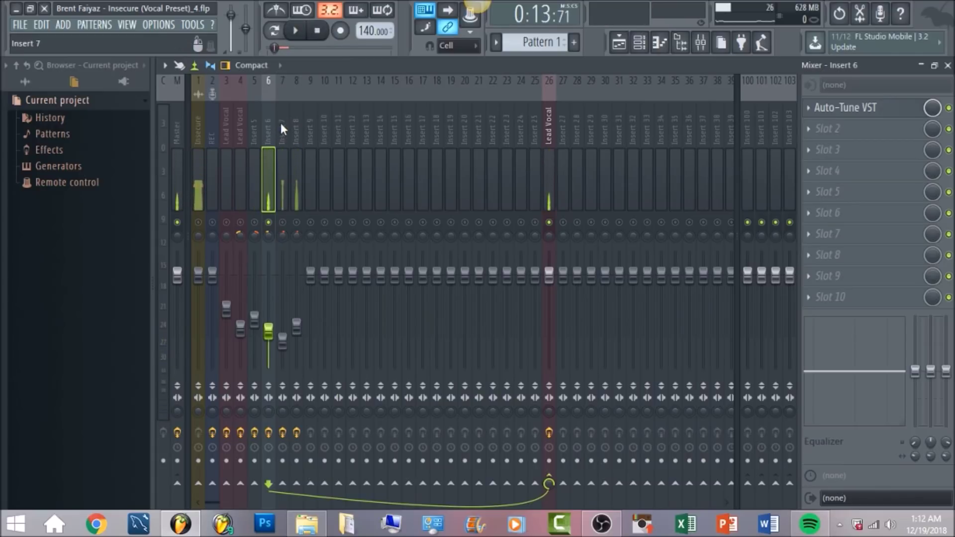
# - Select Insert 7, start playback, and move the playlist position to around bar 11, where the Track 6 vocal clips begin
pyautogui.click(280, 126)
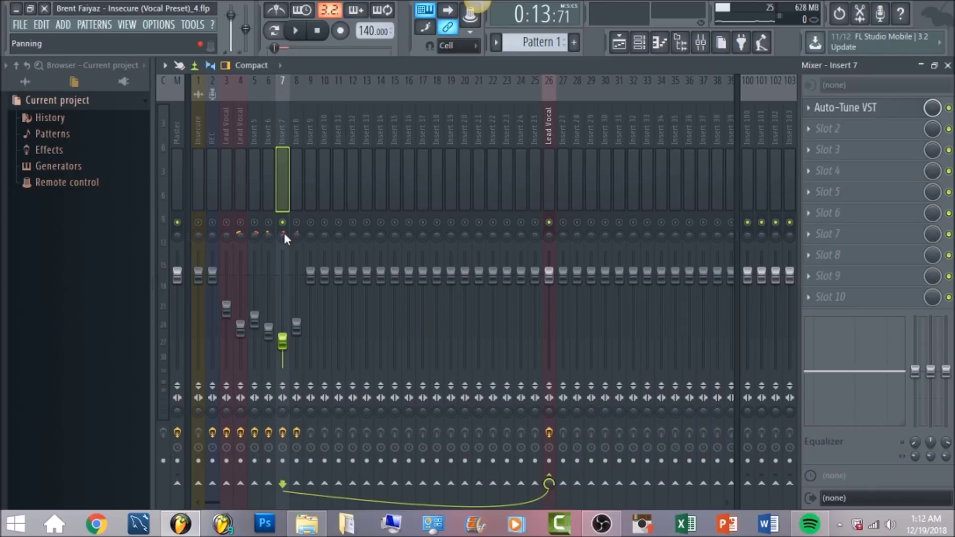
pyautogui.click(295, 31)
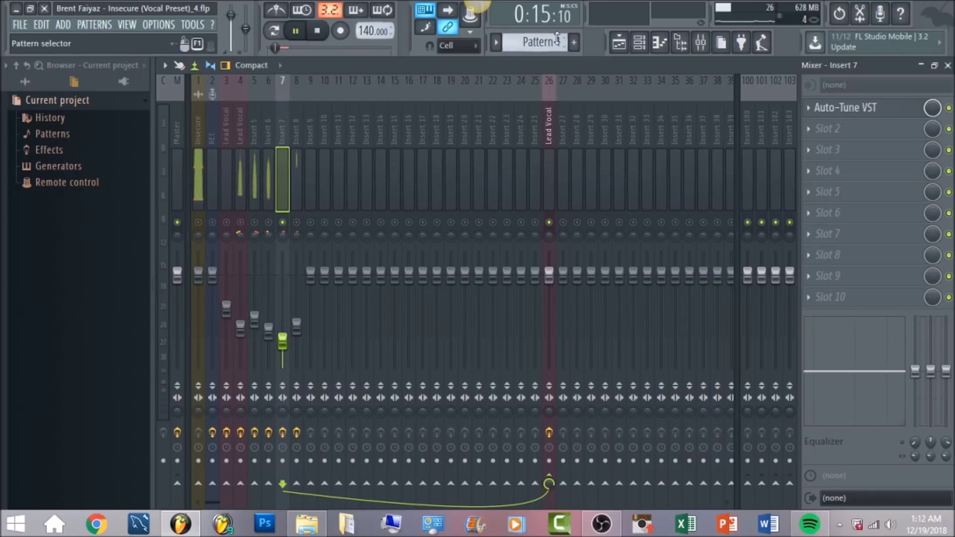
pyautogui.click(619, 43)
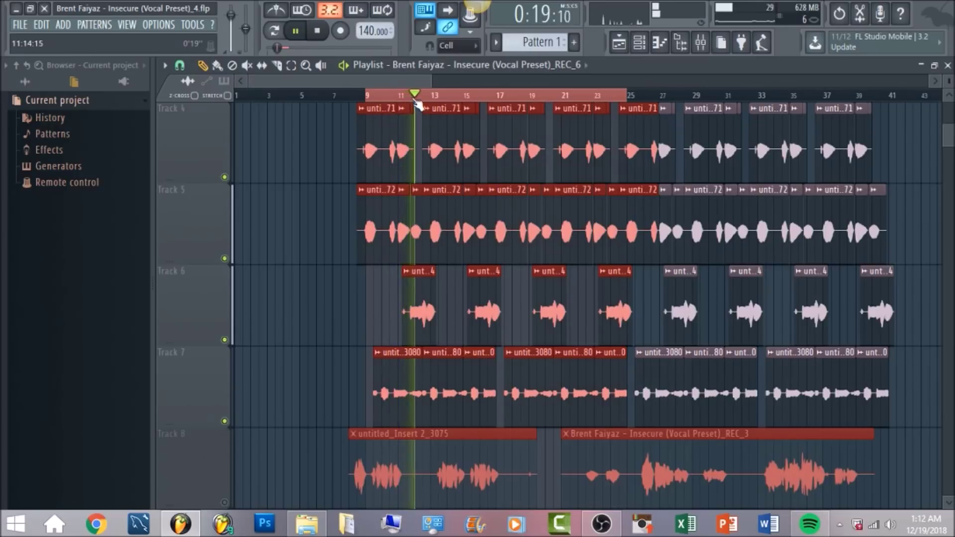
pyautogui.click(414, 99)
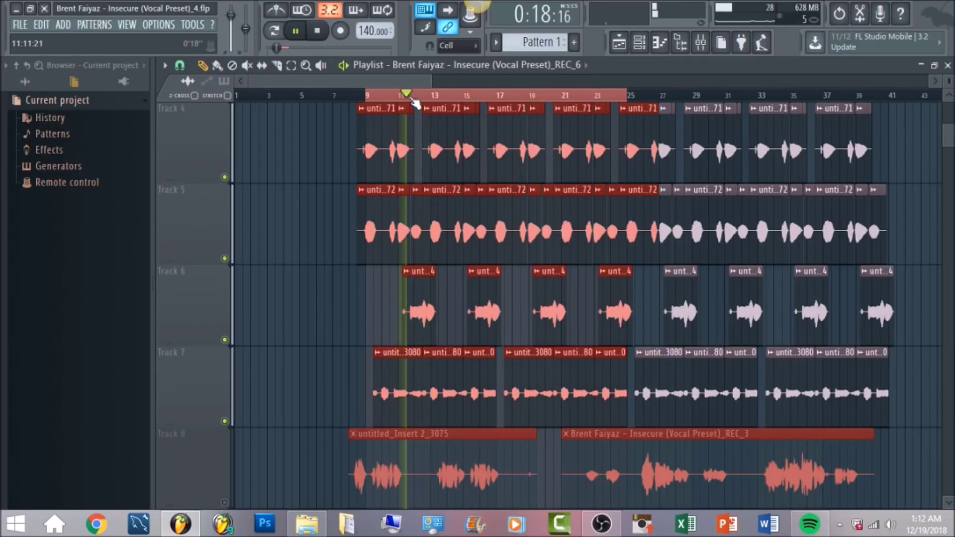
pyautogui.click(700, 43)
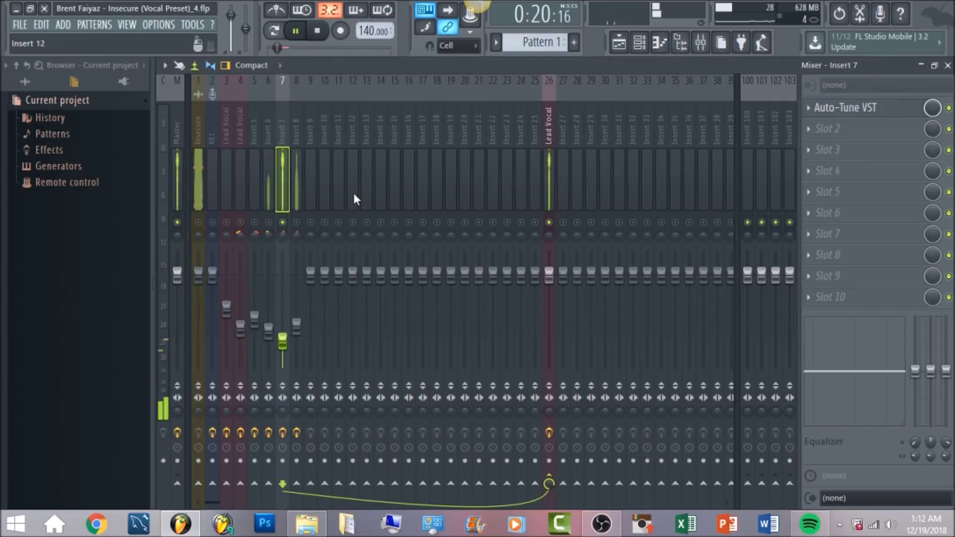
# - Restart playback from the new song position and audition the soloed Insert 7 briefly
pyautogui.press('space')
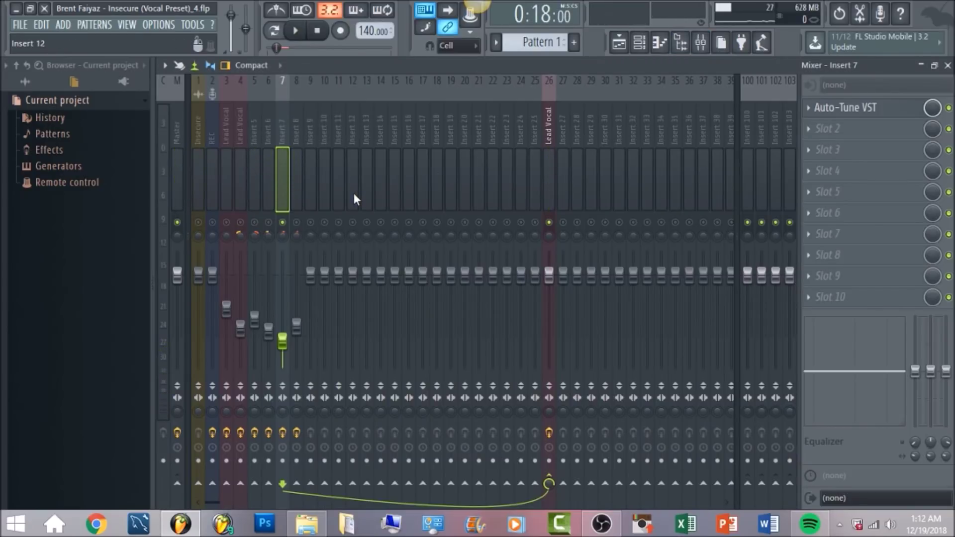
pyautogui.press('space')
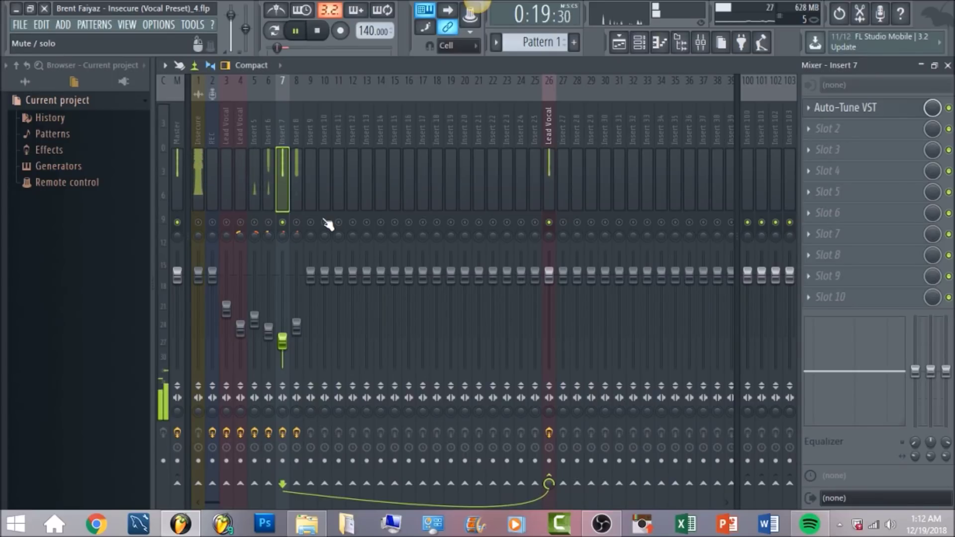
pyautogui.press('space')
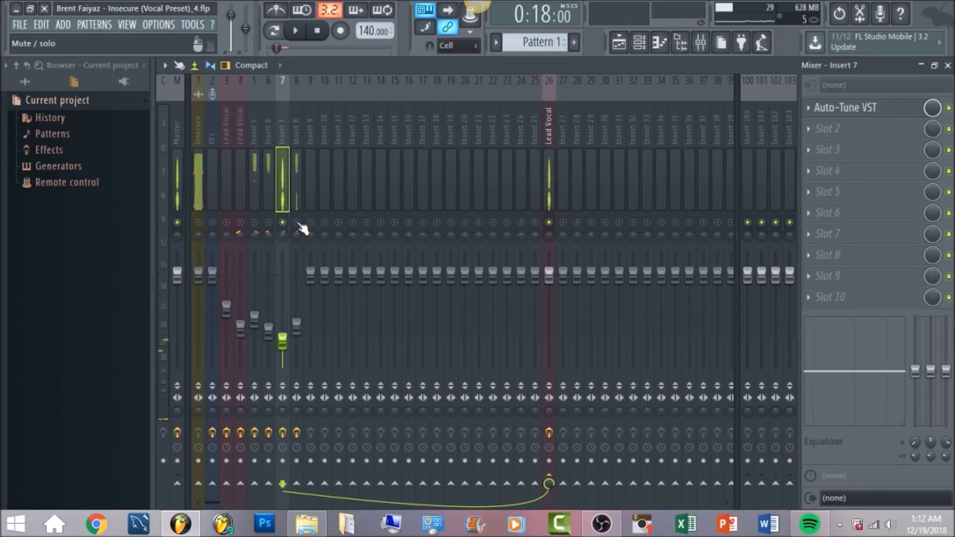
# - Solo Insert 8, check its panning and Auto-Tune slot, and audition it for several seconds
pyautogui.keyDown('ctrl'); pyautogui.click(297, 223); pyautogui.keyUp('ctrl')
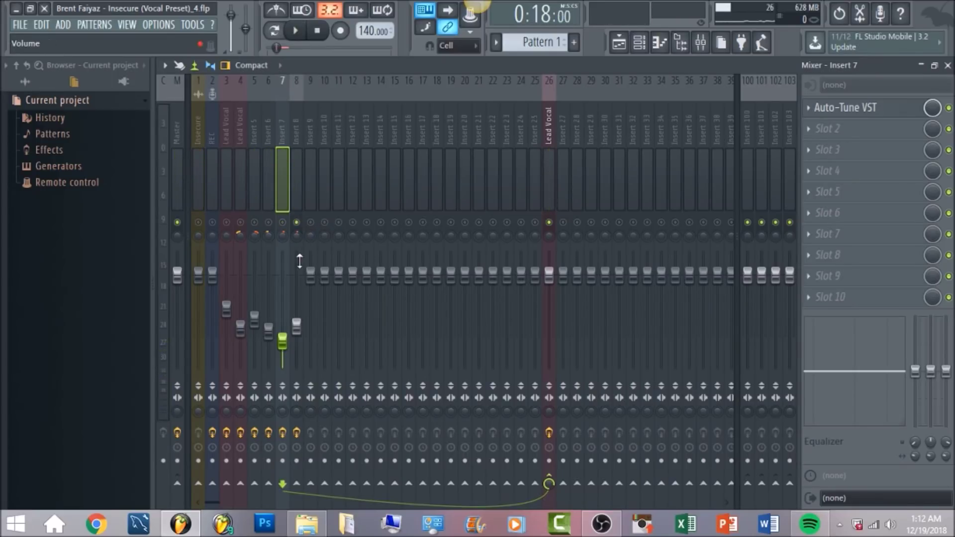
pyautogui.click(297, 233)
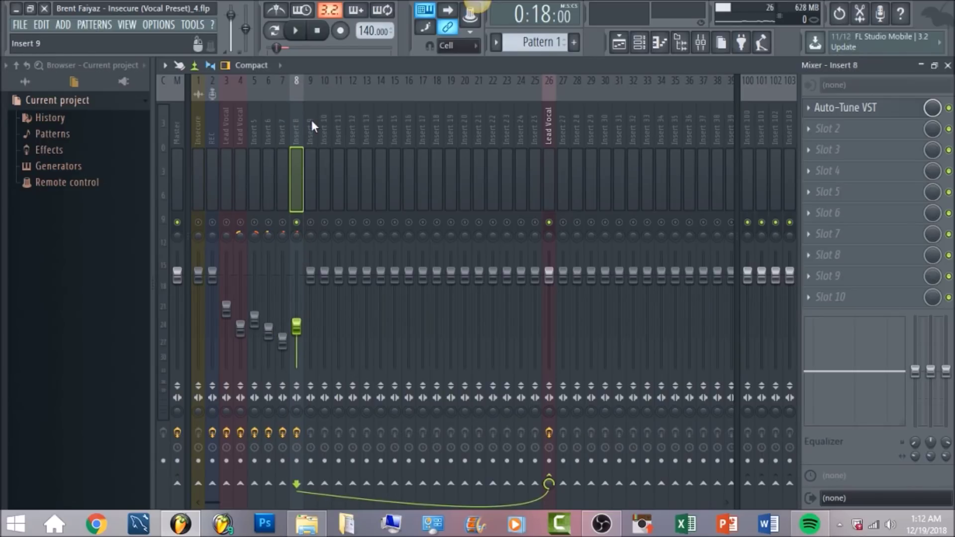
pyautogui.press('space')
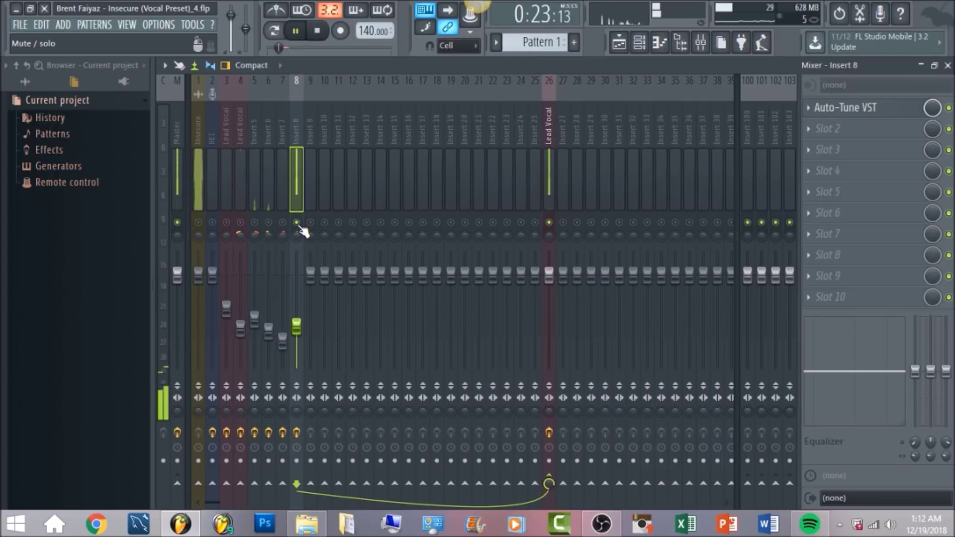
pyautogui.press('space')
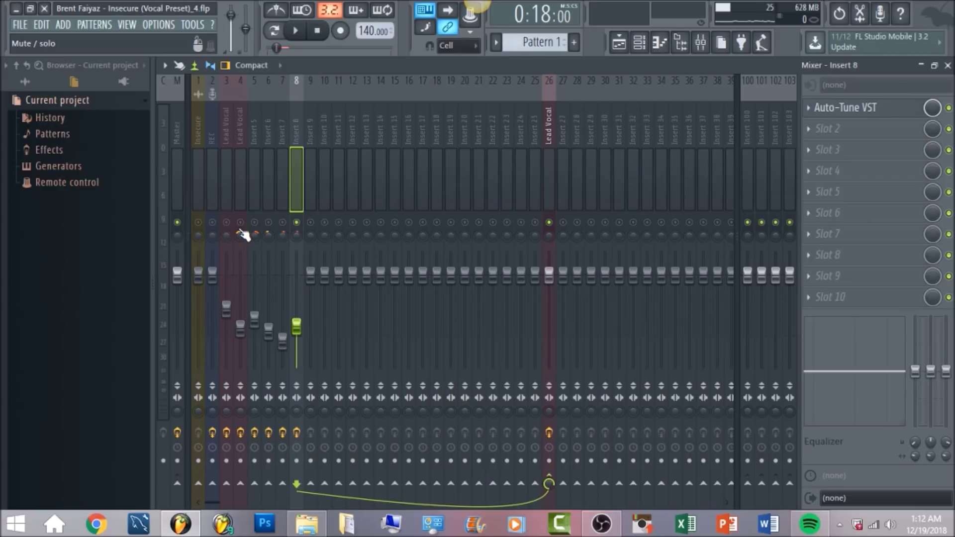
# - Unmute Lead Vocal track 4 and Inserts 5 to 7 alongside Insert 8, and audition the stacked vocals together
pyautogui.moveTo(241, 223); pyautogui.dragTo(283, 223)
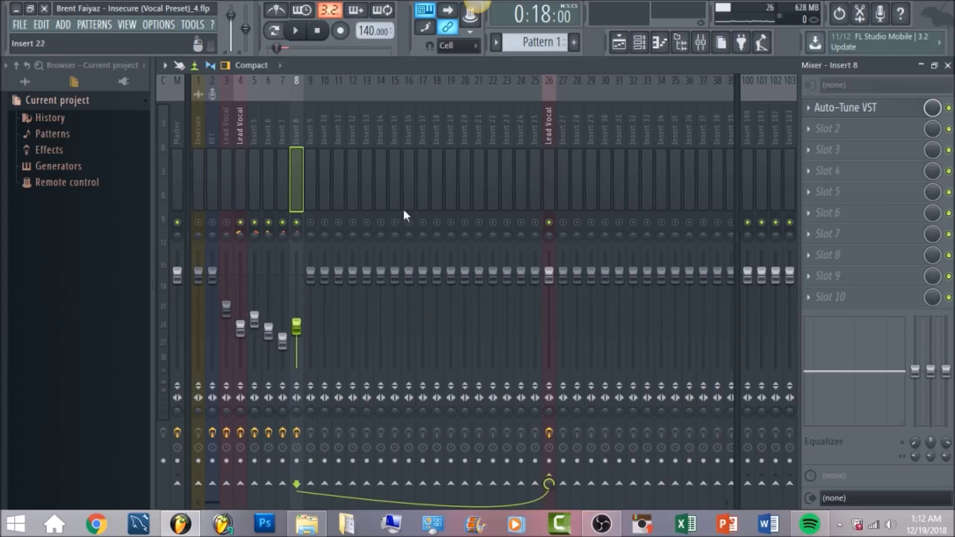
pyautogui.click(244, 137)
pyautogui.click(295, 31)
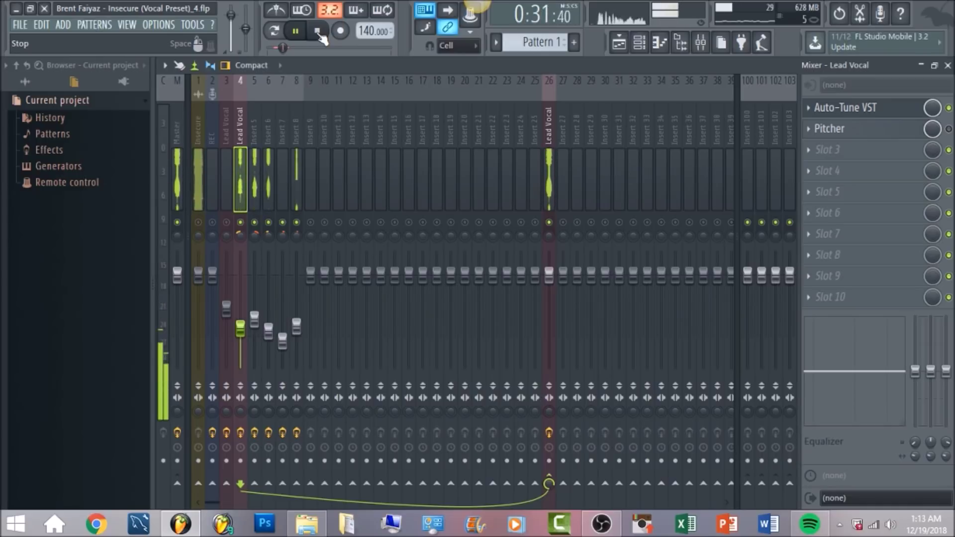
pyautogui.click(320, 34)
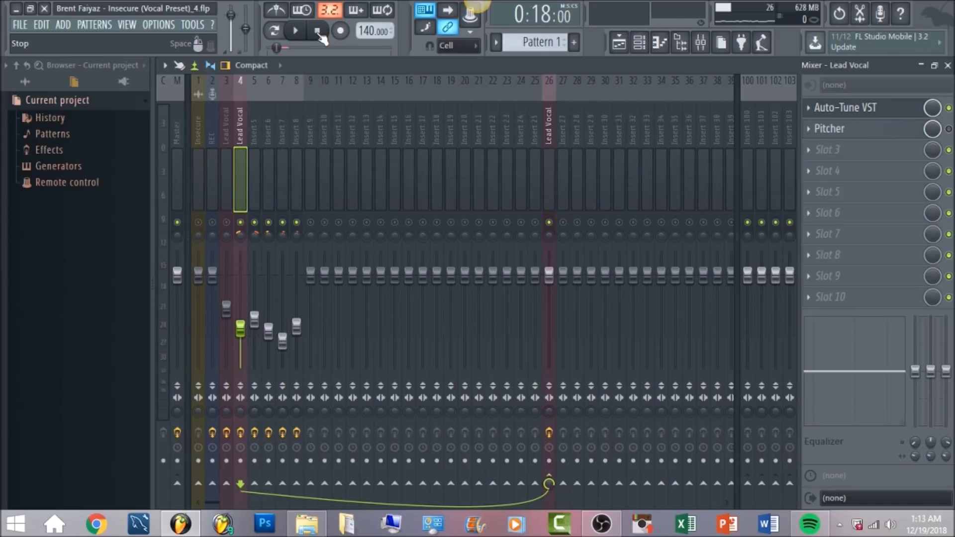
# - Enable the first Fruity Limiter on the Lead Vocal bus (track 26) and open its settings
pyautogui.click(546, 125)
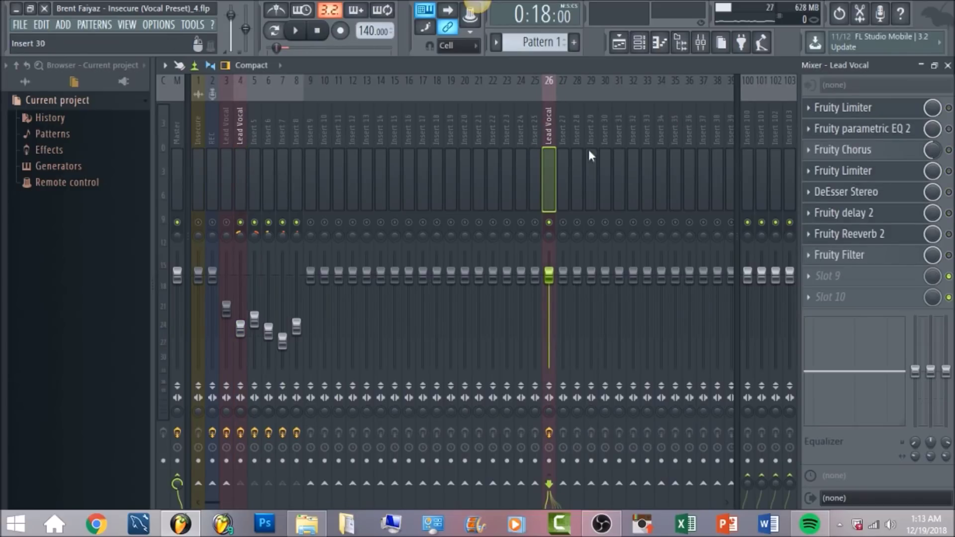
pyautogui.click(949, 106)
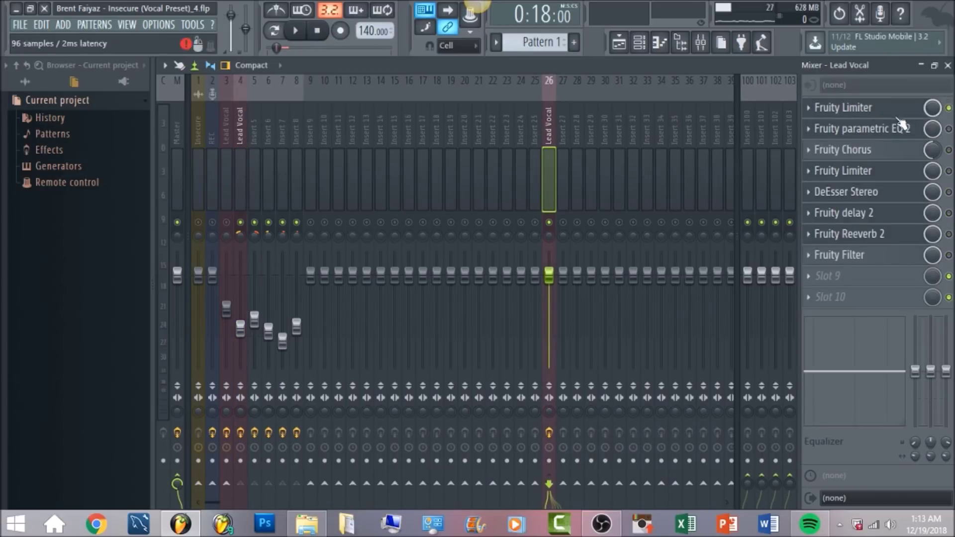
pyautogui.click(866, 108)
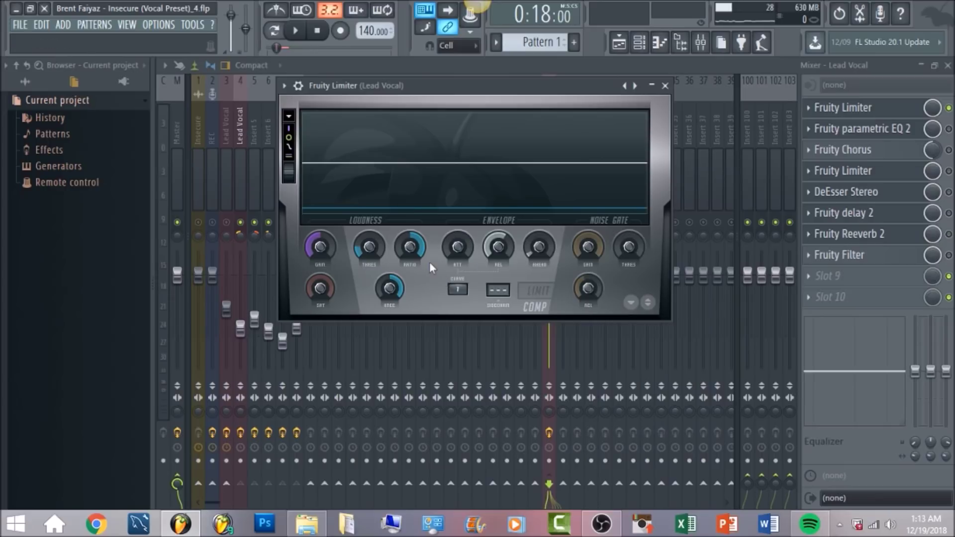
# - Examine the first Fruity Limiter's compressor ratio, release and ahead settings, and audition the vocals through it
pyautogui.click(413, 243)
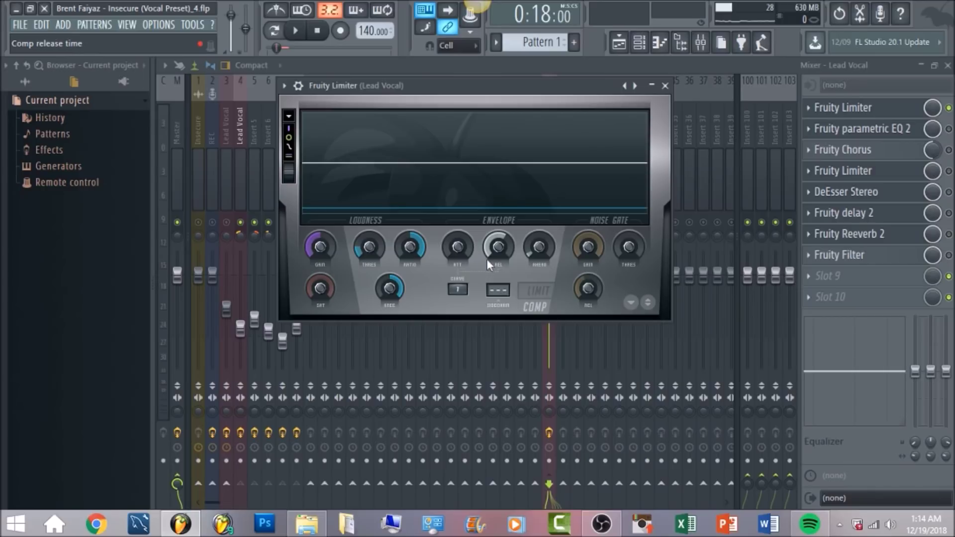
pyautogui.click(498, 247)
pyautogui.click(540, 248)
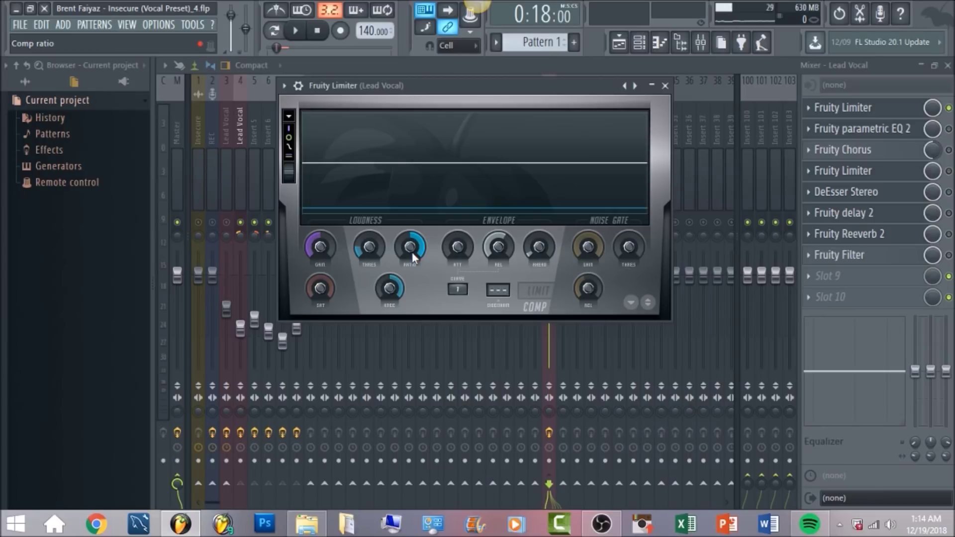
pyautogui.click(295, 30)
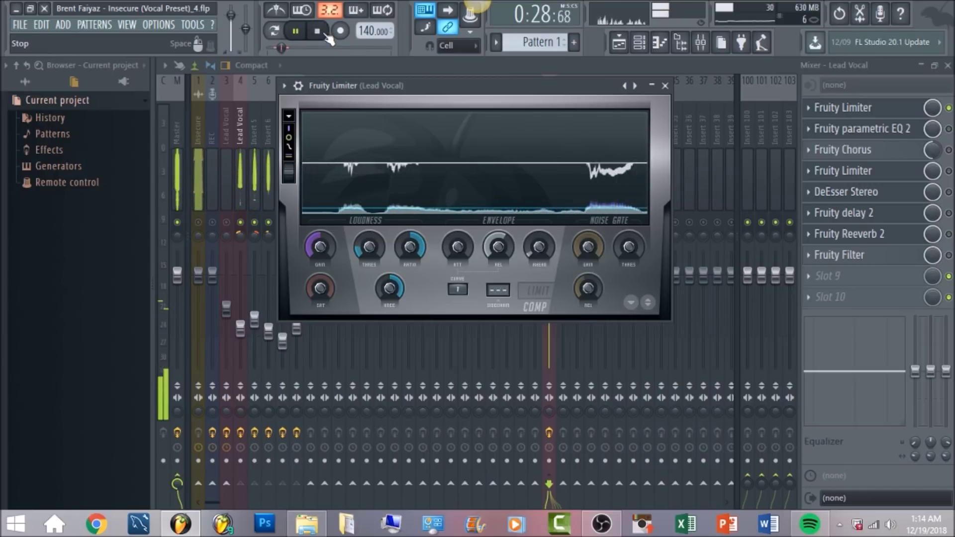
pyautogui.click(324, 33)
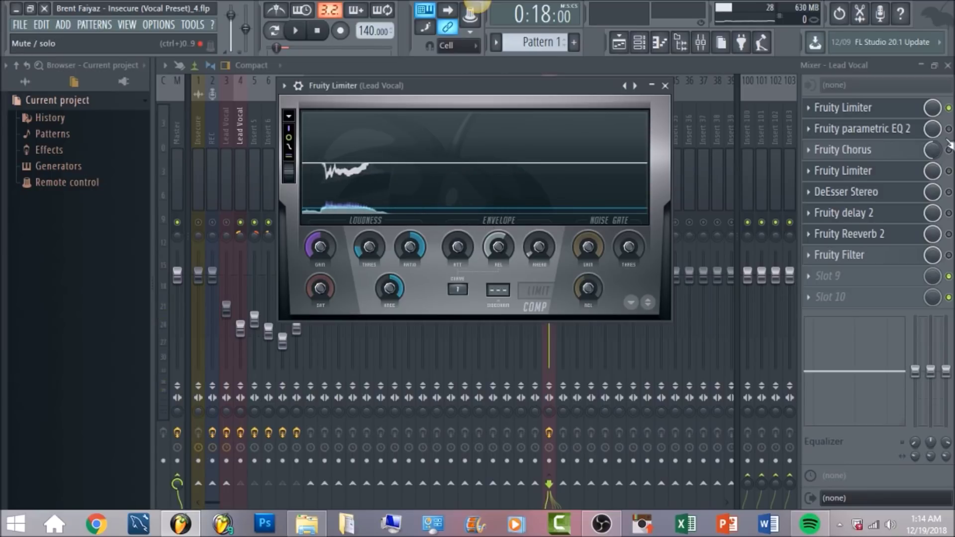
# - Enable Fruity parametric EQ 2 on the Lead Vocal bus, review its curve, and audition the vocals through it
pyautogui.click(900, 129)
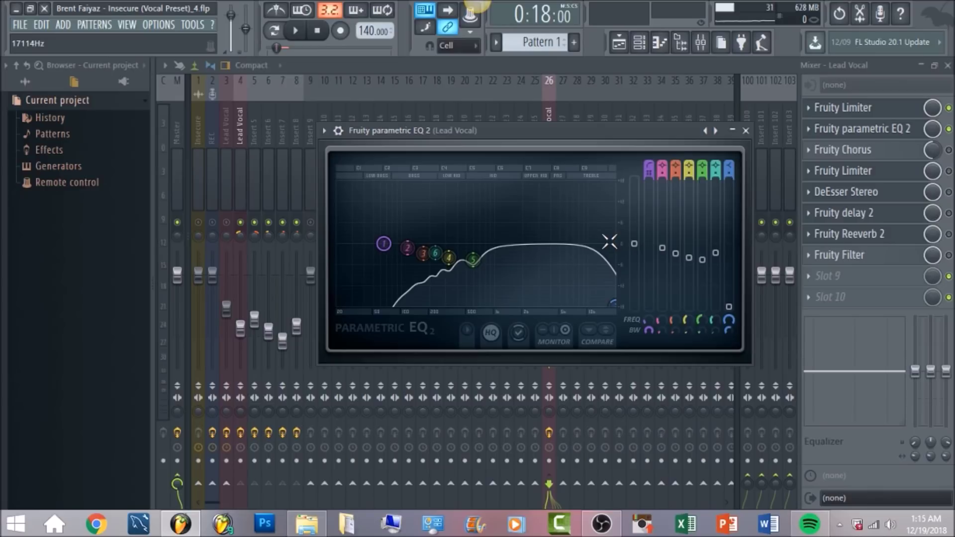
pyautogui.moveTo(615, 303)
pyautogui.mouseDown()
pyautogui.moveTo(611, 257)
pyautogui.moveTo(624, 316)
pyautogui.mouseUp()
pyautogui.click(296, 30)
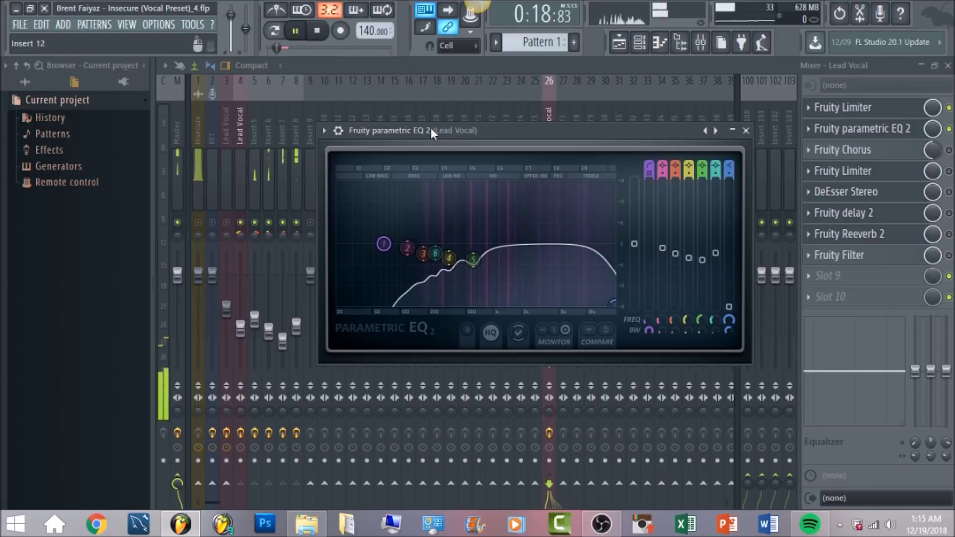
pyautogui.moveTo(452, 130); pyautogui.dragTo(404, 170)
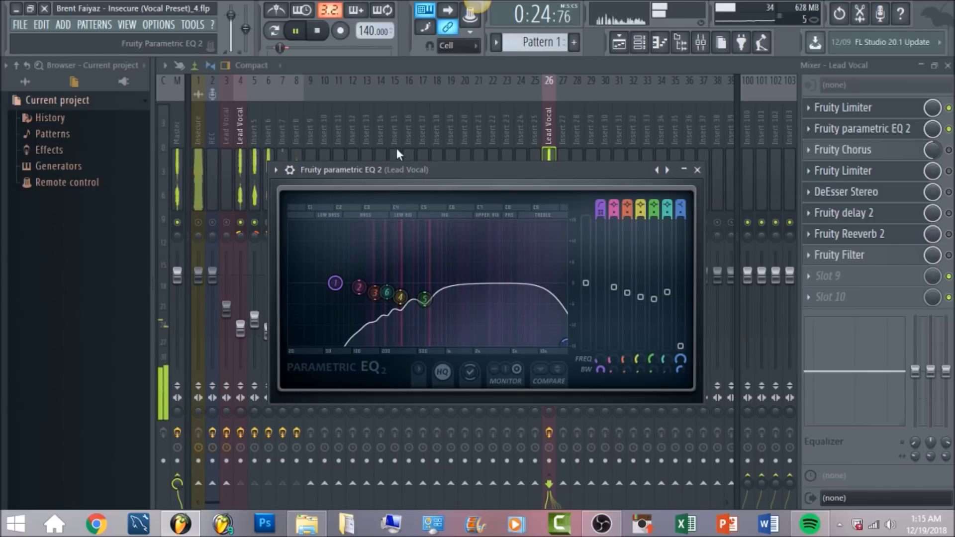
pyautogui.click(321, 40)
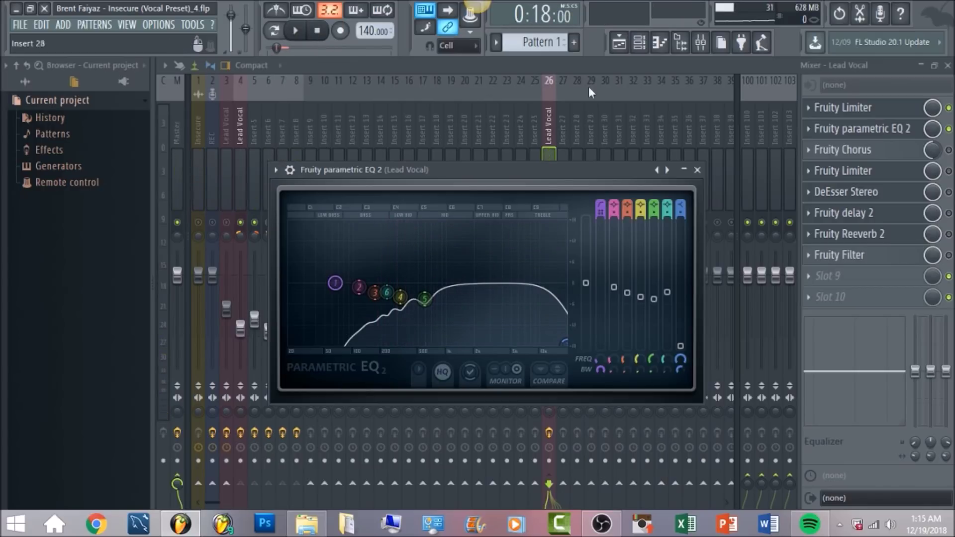
# - Enable Fruity Chorus on the Lead Vocal bus, show its settings, and audition the vocals with the effect
pyautogui.click(949, 150)
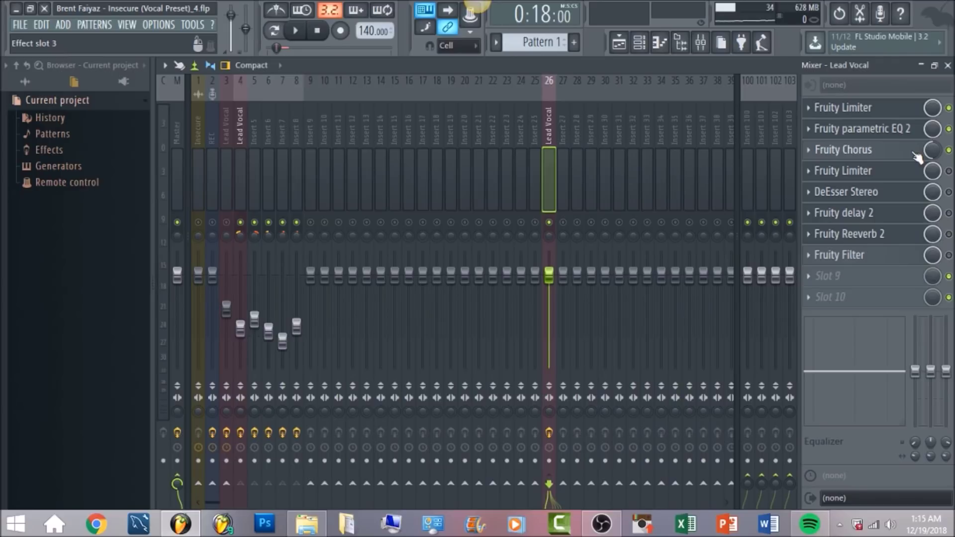
pyautogui.click(917, 157)
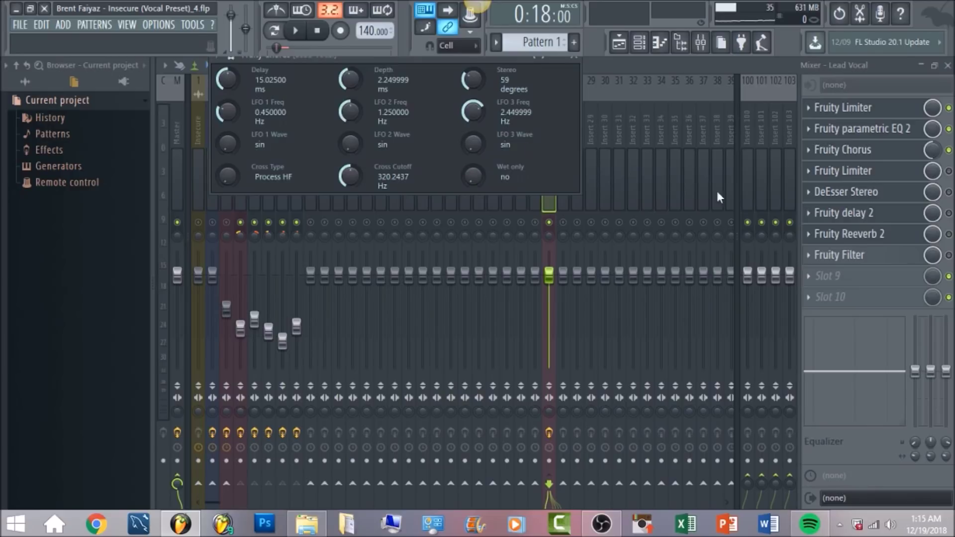
pyautogui.click(296, 31)
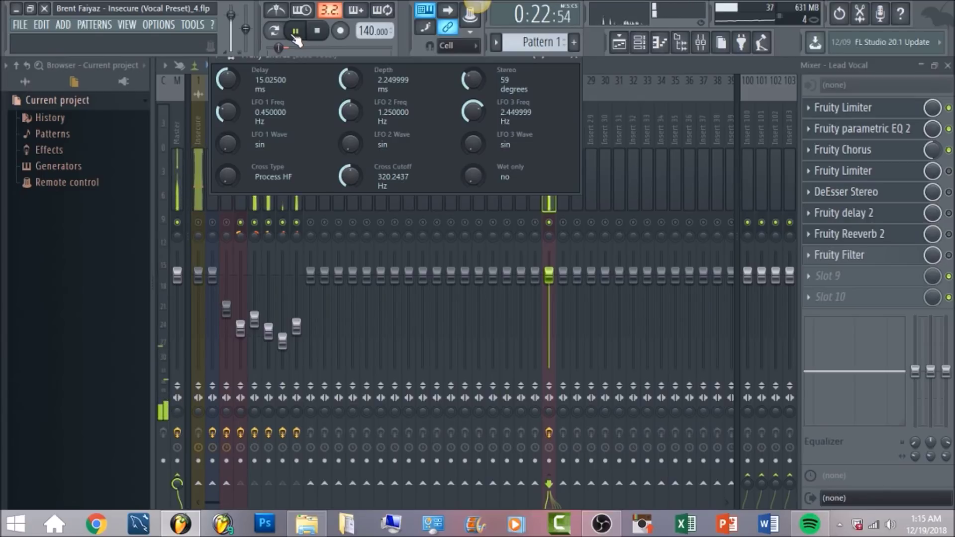
pyautogui.click(321, 37)
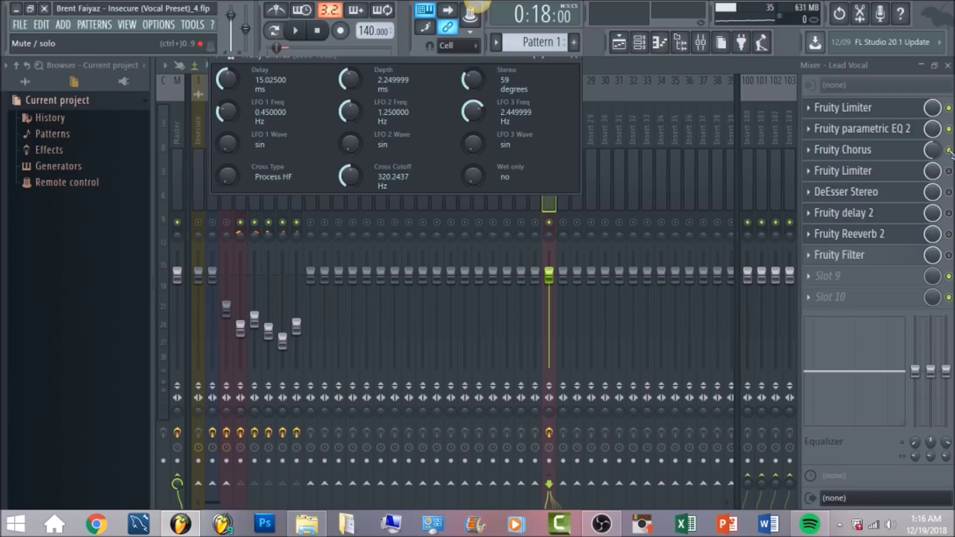
# - Enable the second Fruity Limiter in slot 4 of the Lead Vocal bus, open it, and audition the vocals through it
pyautogui.click(949, 171)
pyautogui.click(880, 171)
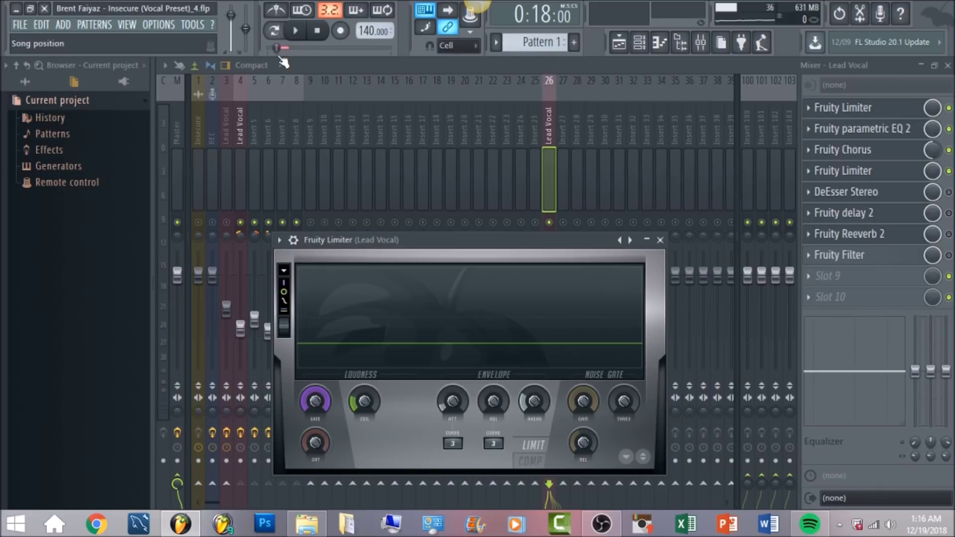
pyautogui.click(296, 32)
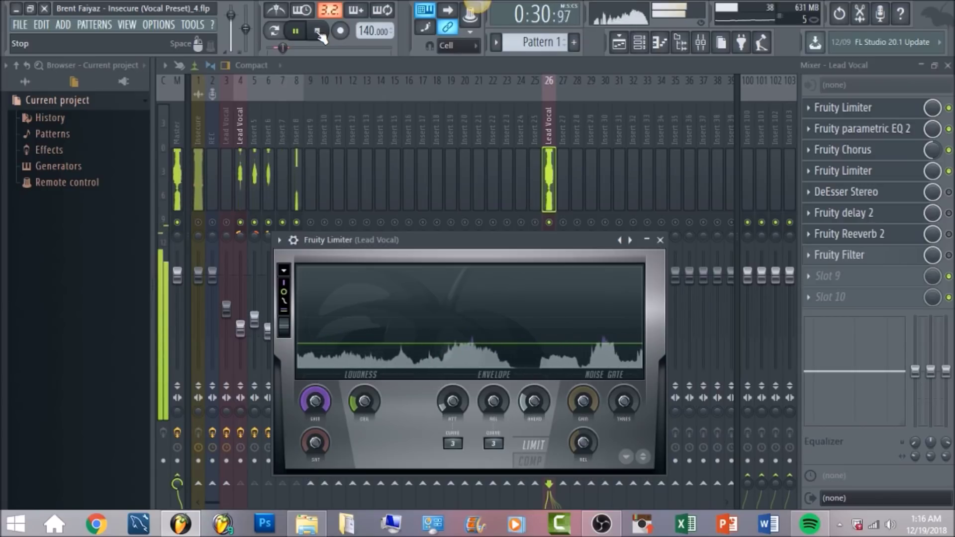
pyautogui.click(319, 32)
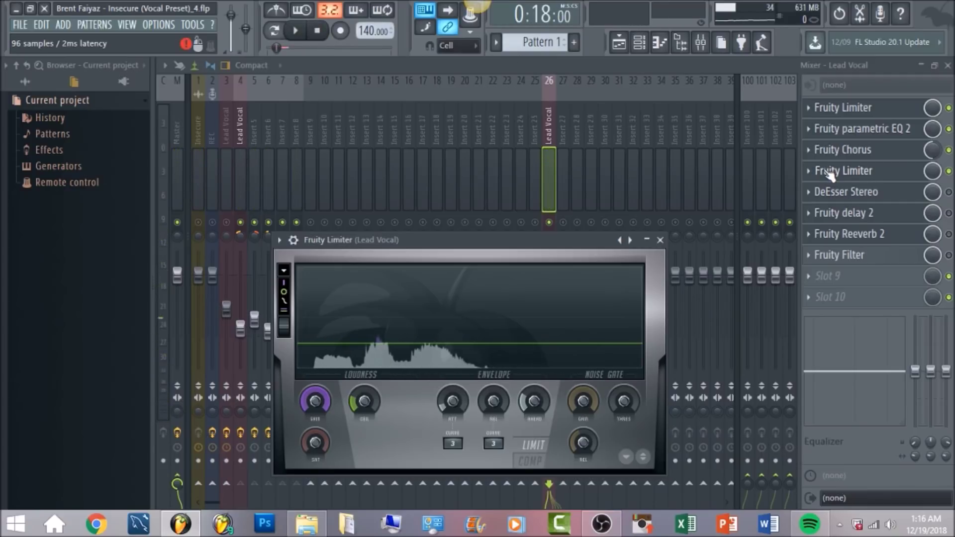
# - Enable DeEsser Stereo on the Lead Vocal bus, open its settings, and audition the vocals through it
pyautogui.click(949, 192)
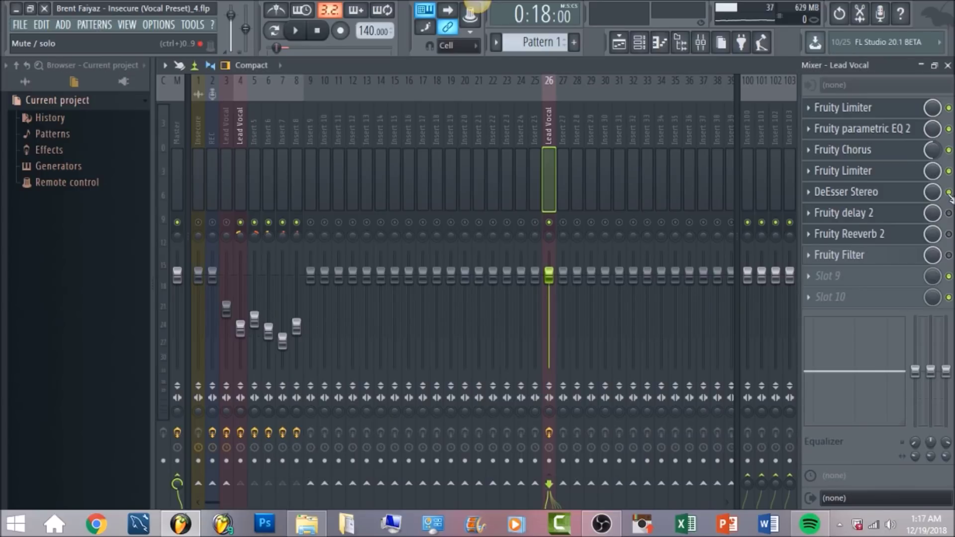
pyautogui.click(916, 198)
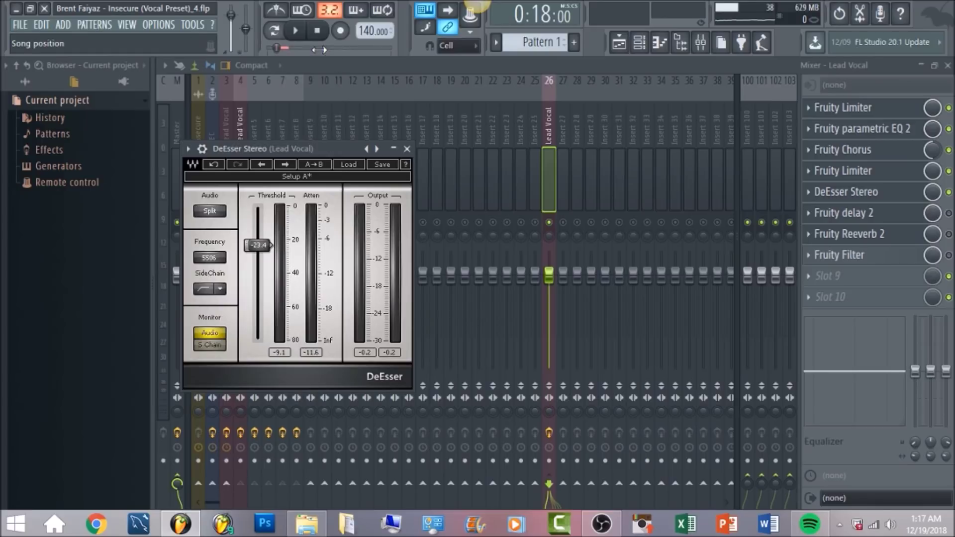
pyautogui.click(295, 30)
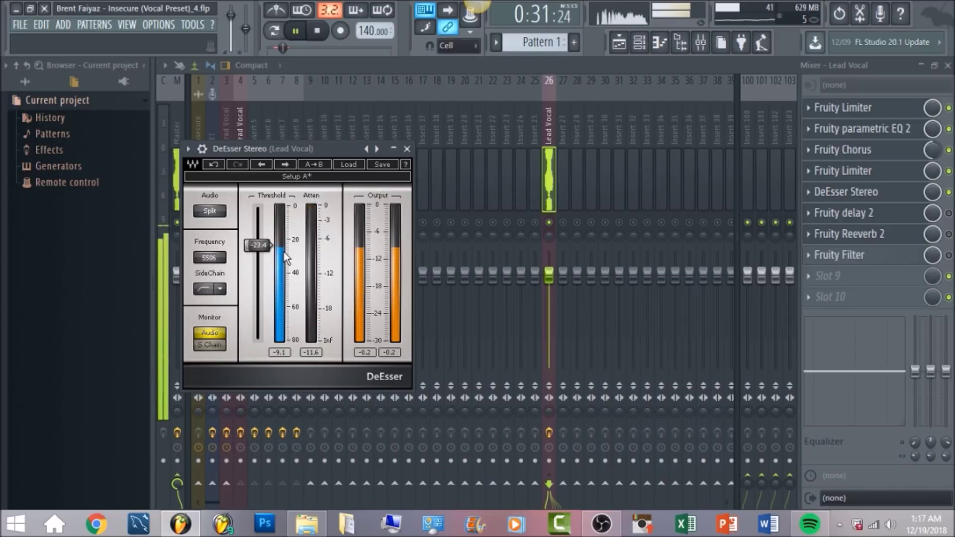
pyautogui.click(317, 30)
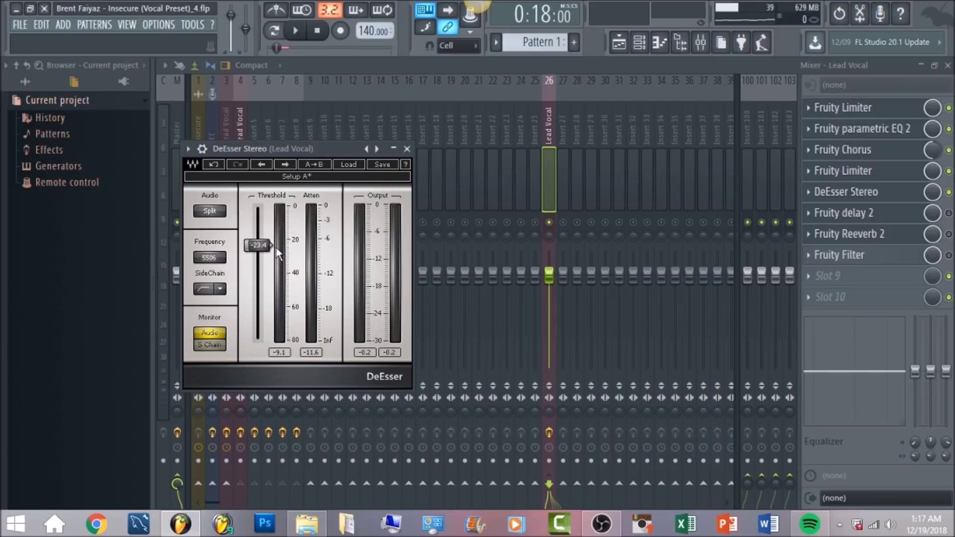
# - Enable Fruity delay 2 on the Lead Vocal bus, show its settings, and audition the vocals with the delay
pyautogui.click(948, 214)
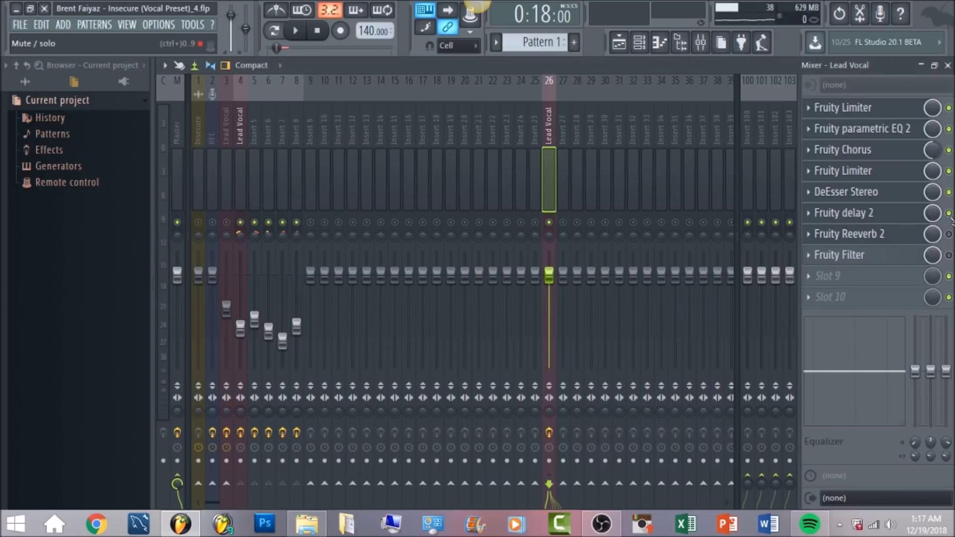
pyautogui.click(865, 214)
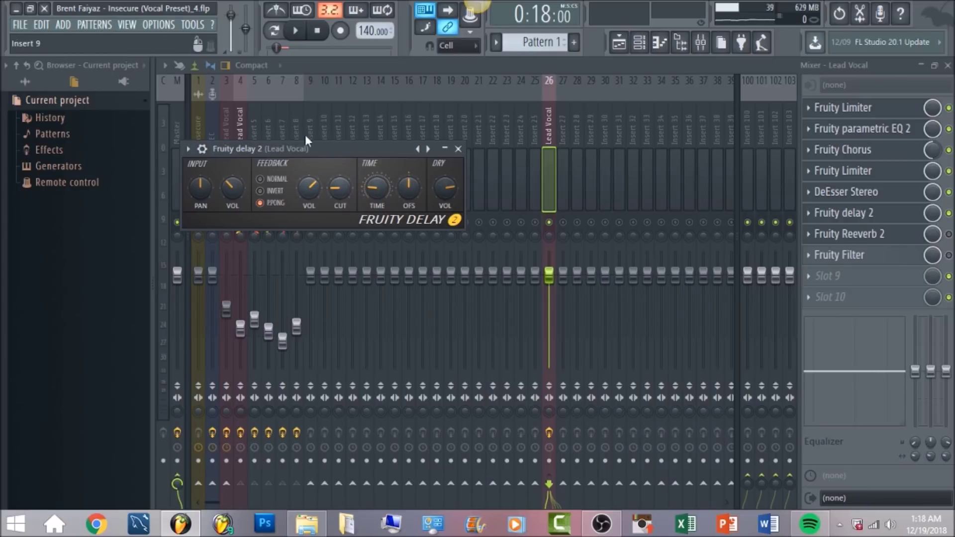
pyautogui.click(301, 38)
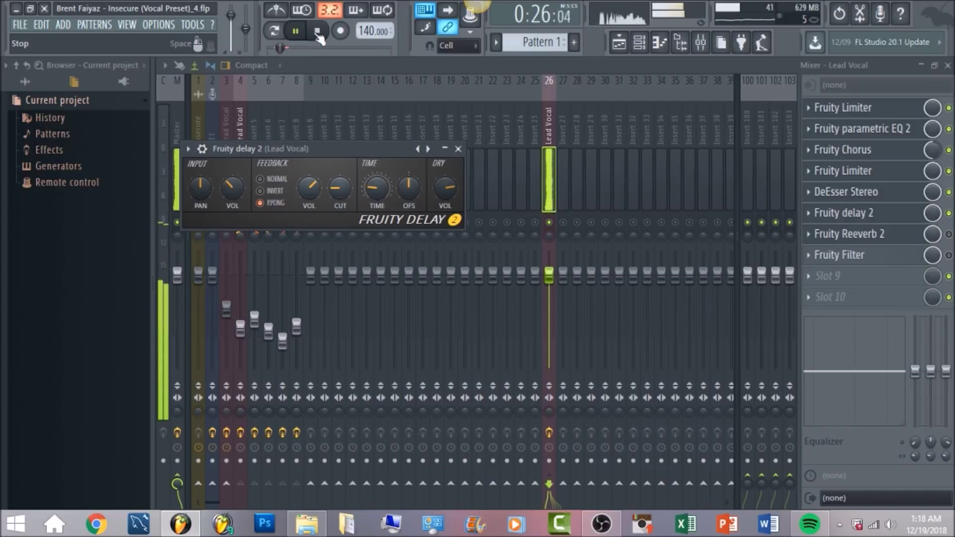
pyautogui.click(317, 31)
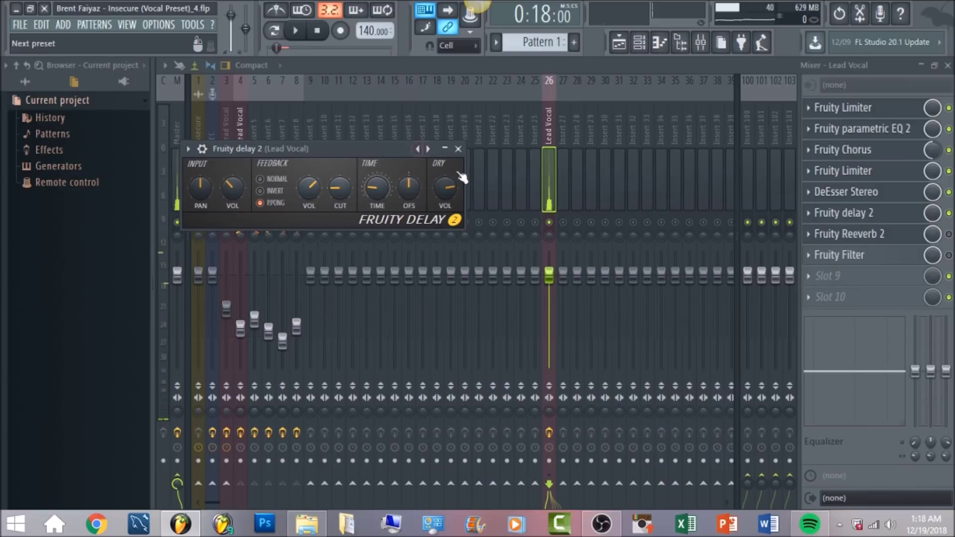
# - Compare the vocals without and with Fruity delay 2 by bypassing it and re-enabling it during playback
pyautogui.click(950, 213)
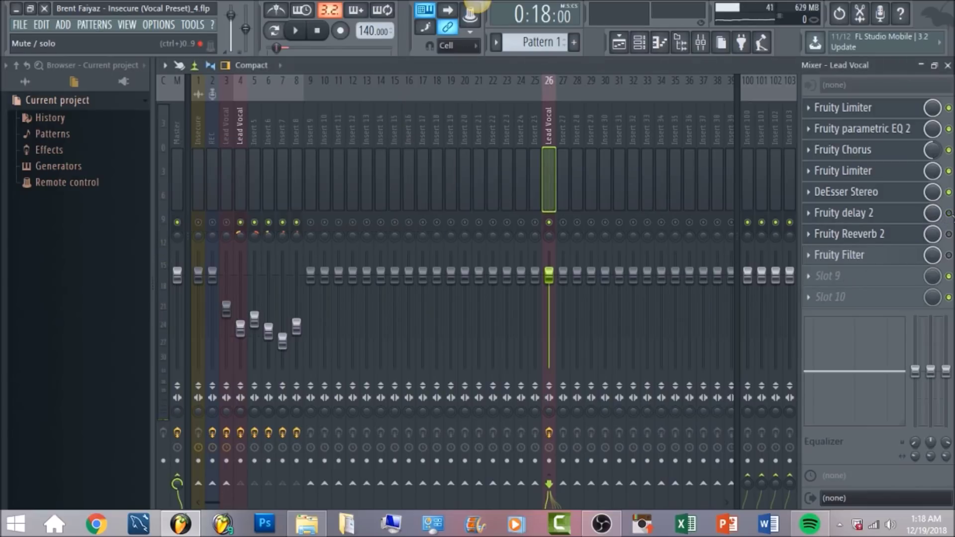
pyautogui.click(297, 34)
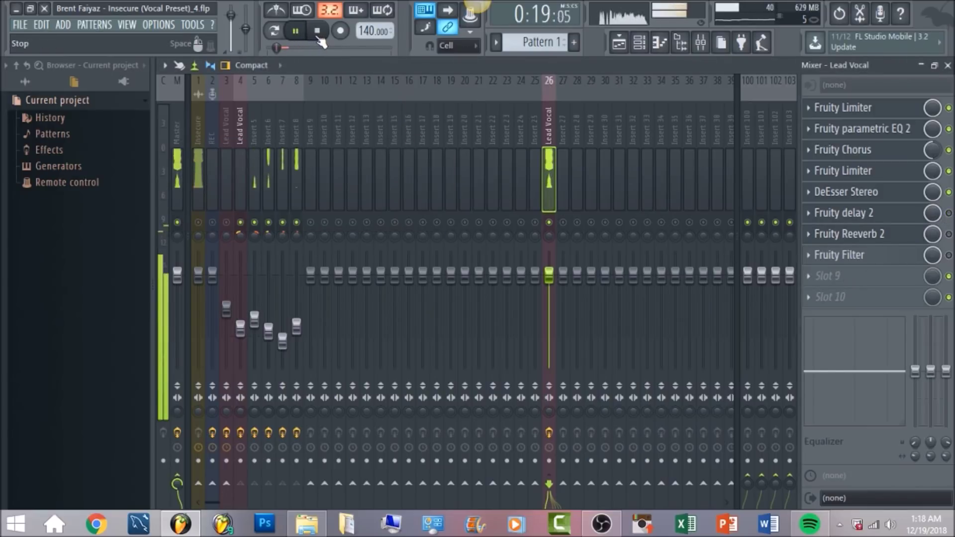
pyautogui.click(949, 213)
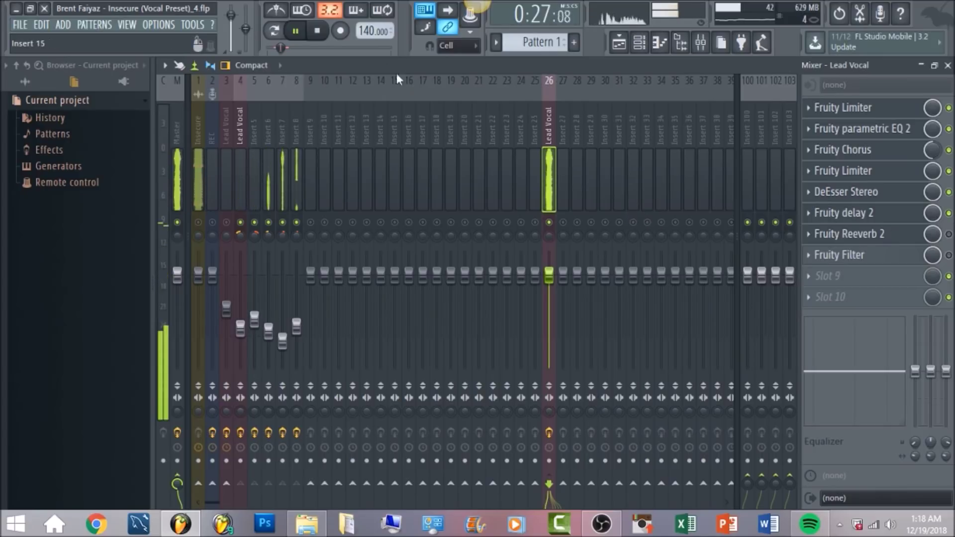
pyautogui.click(318, 32)
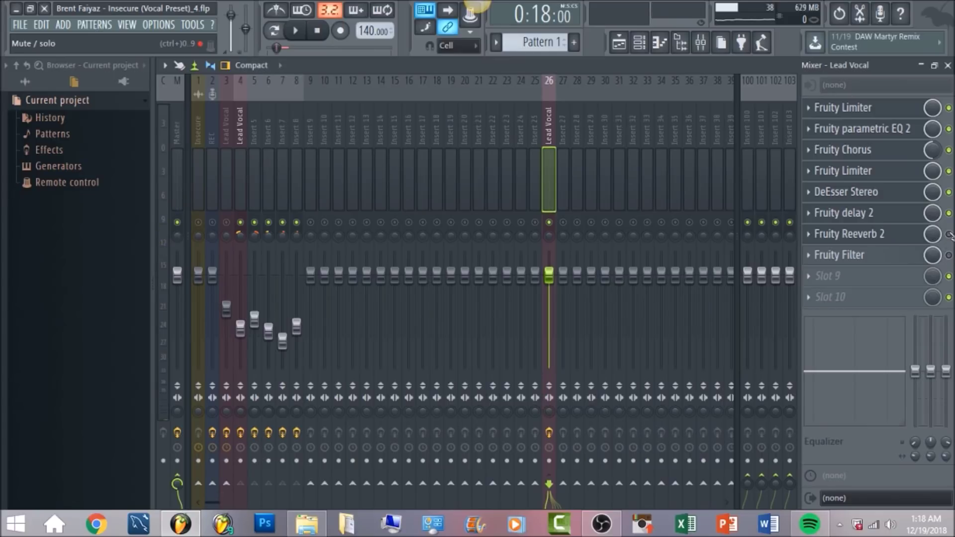
# - Enable Fruity Reeverb 2 on the Lead Vocal bus, open it, and check its wet level and decay time
pyautogui.click(904, 244)
pyautogui.click(904, 245)
pyautogui.click(904, 245)
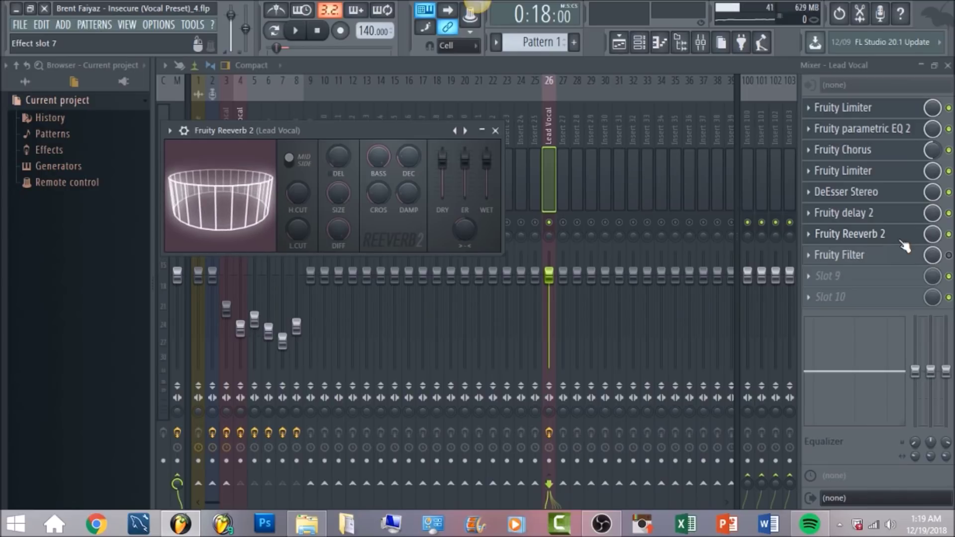
pyautogui.moveTo(489, 163); pyautogui.dragTo(488, 161)
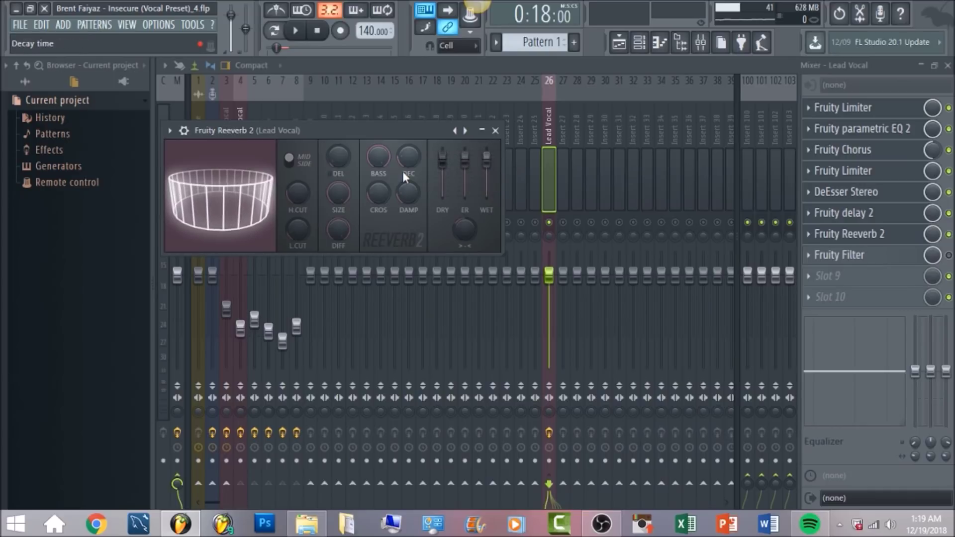
pyautogui.moveTo(408, 157); pyautogui.dragTo(408, 171)
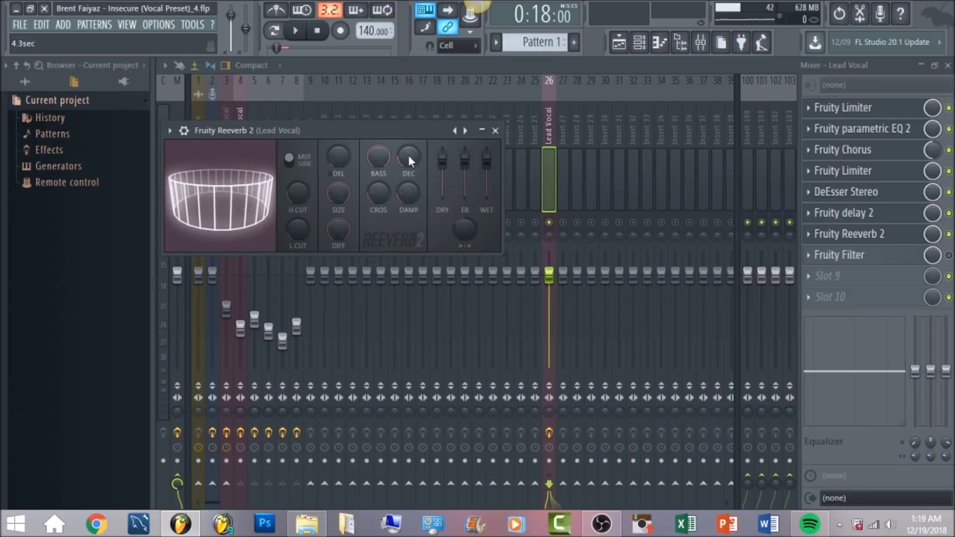
# - Examine the reverb's delay, room size, diffusion, low cut, high cut and stereo separation, and audition the vocals through it
pyautogui.moveTo(338, 156); pyautogui.dragTo(338, 172)
pyautogui.click(338, 157)
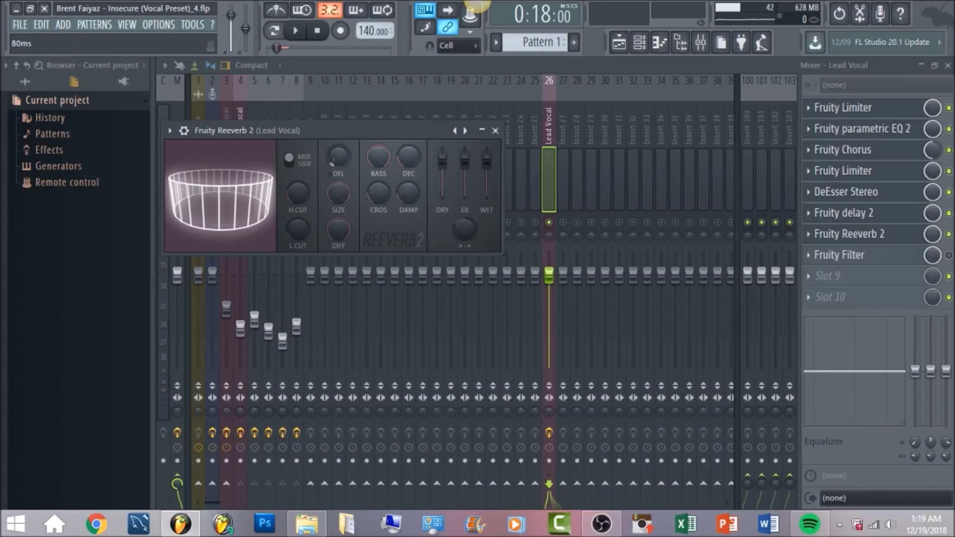
pyautogui.click(339, 195)
pyautogui.click(338, 230)
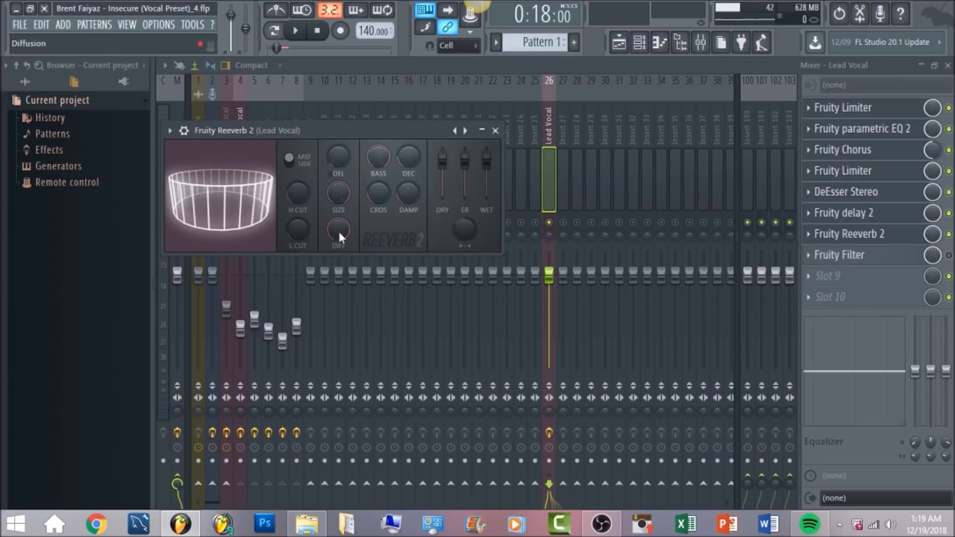
pyautogui.moveTo(298, 231); pyautogui.dragTo(299, 218)
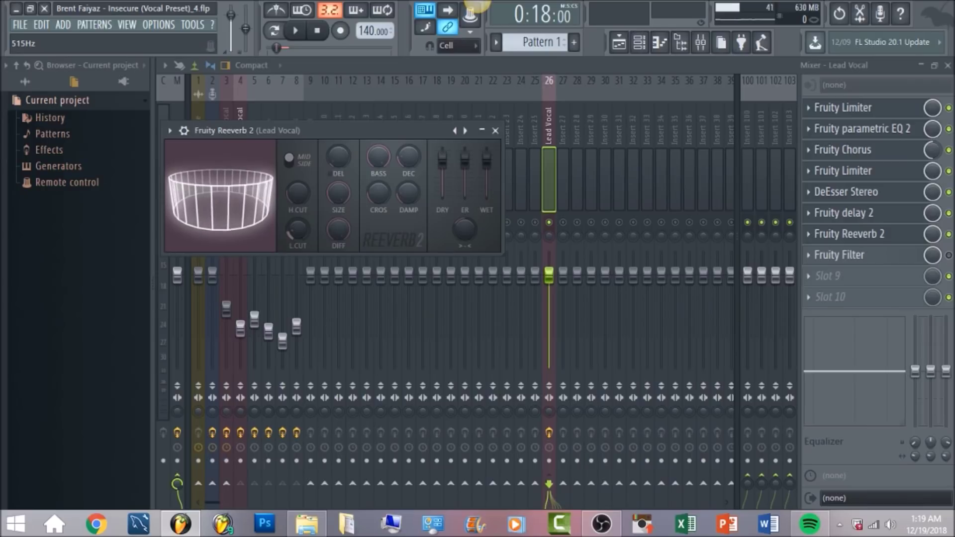
pyautogui.click(298, 192)
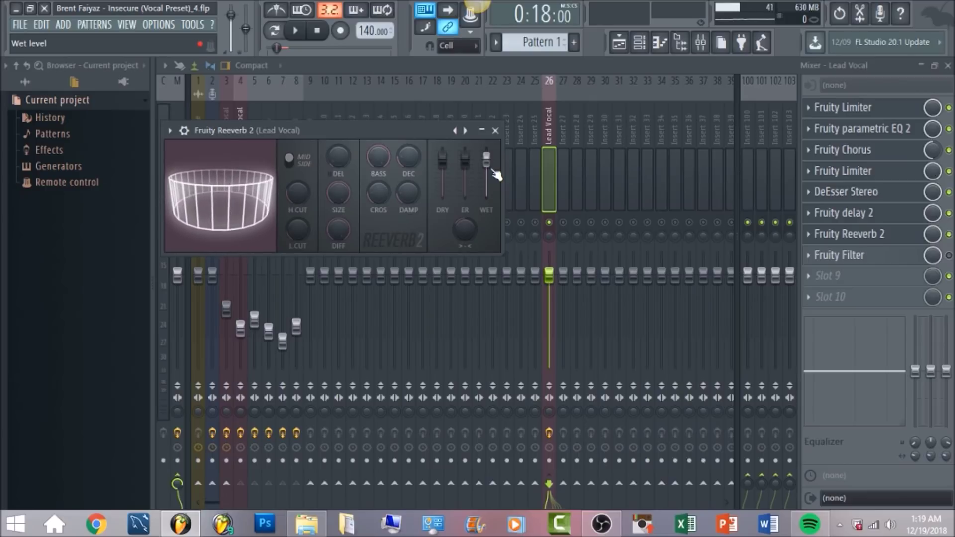
pyautogui.click(465, 230)
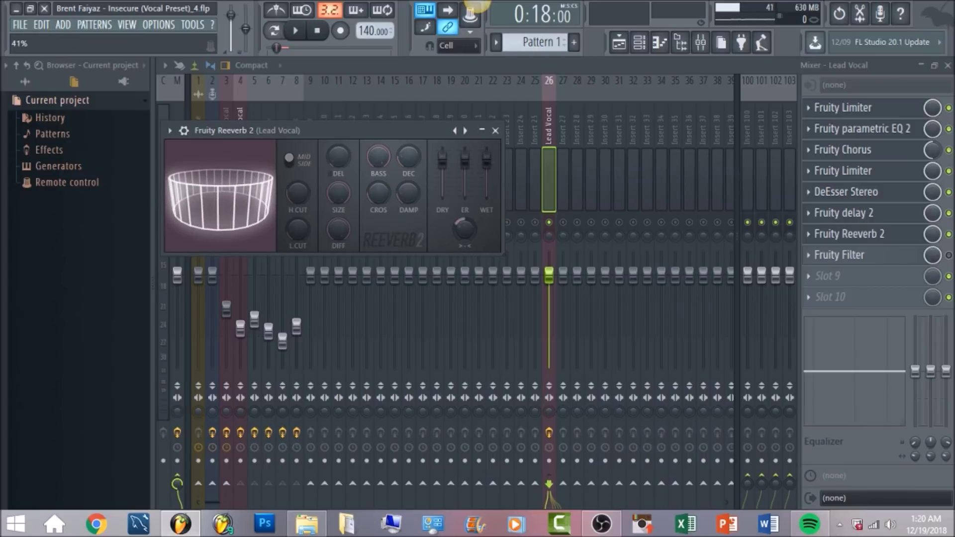
pyautogui.click(297, 32)
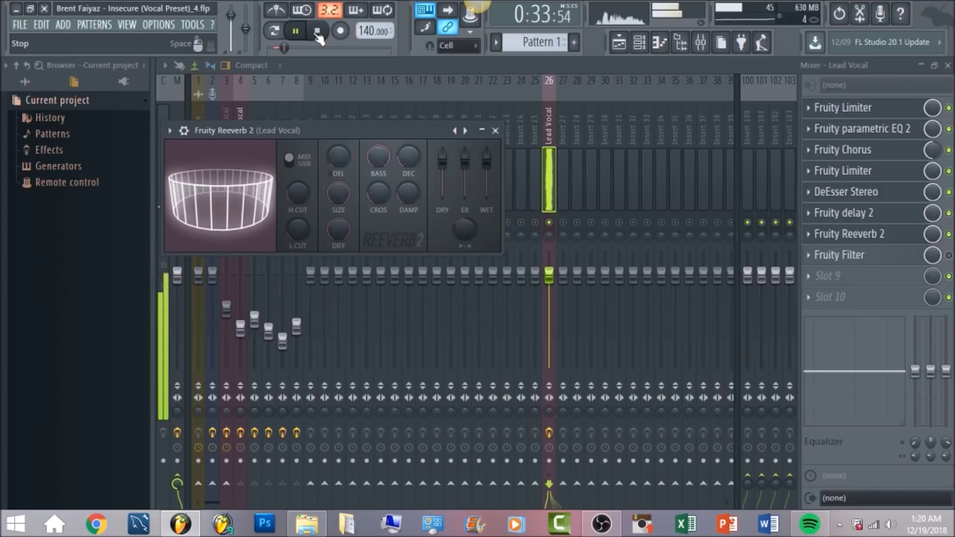
pyautogui.click(319, 35)
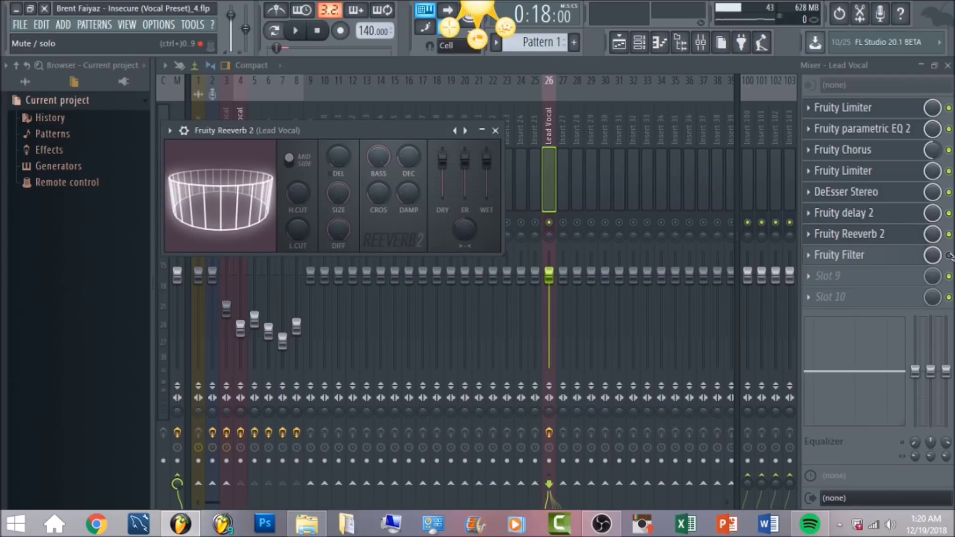
# - Enable Fruity Filter on the Lead Vocal bus, open its settings, and audition the vocals through it
pyautogui.click(915, 262)
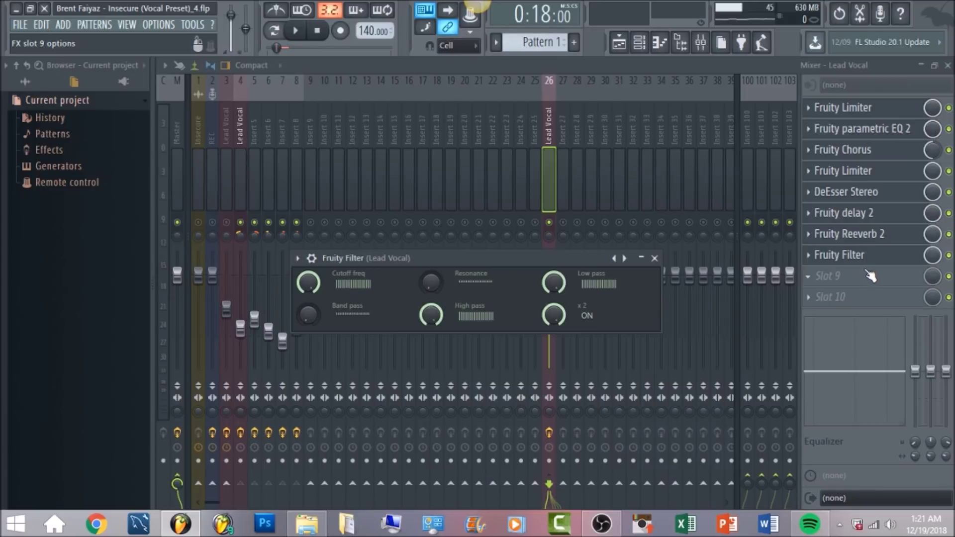
pyautogui.click(295, 31)
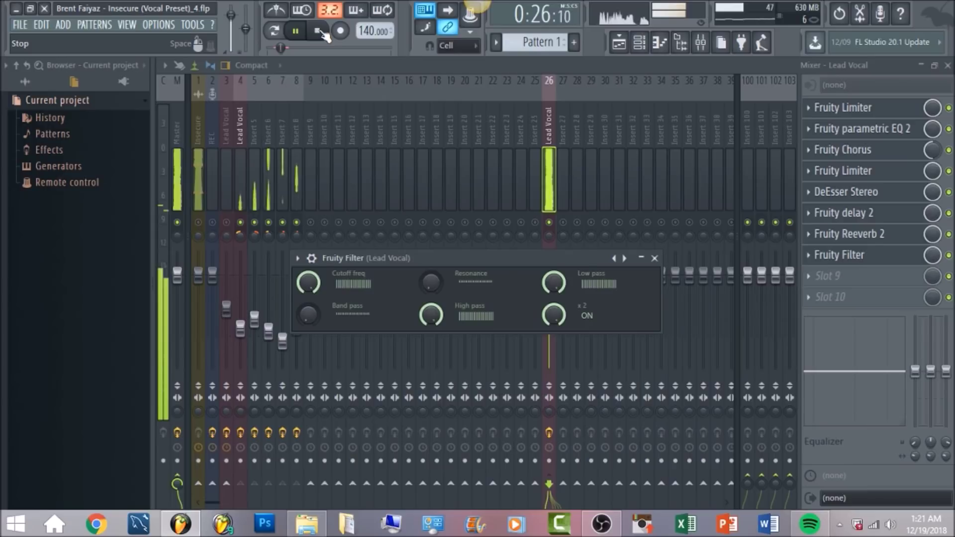
pyautogui.click(321, 32)
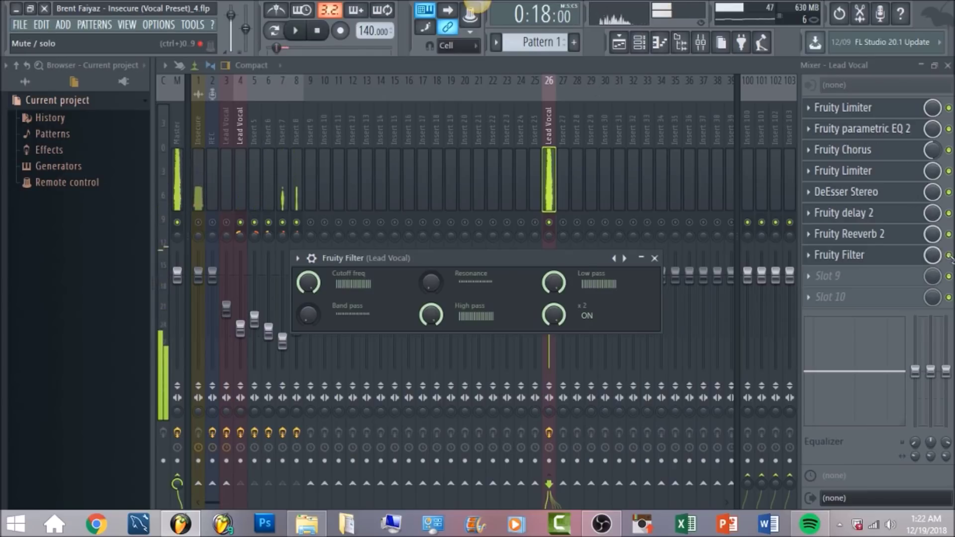
# - Compare the vocals with Fruity Filter bypassed and with it re-enabled by playing the section each way
pyautogui.click(297, 32)
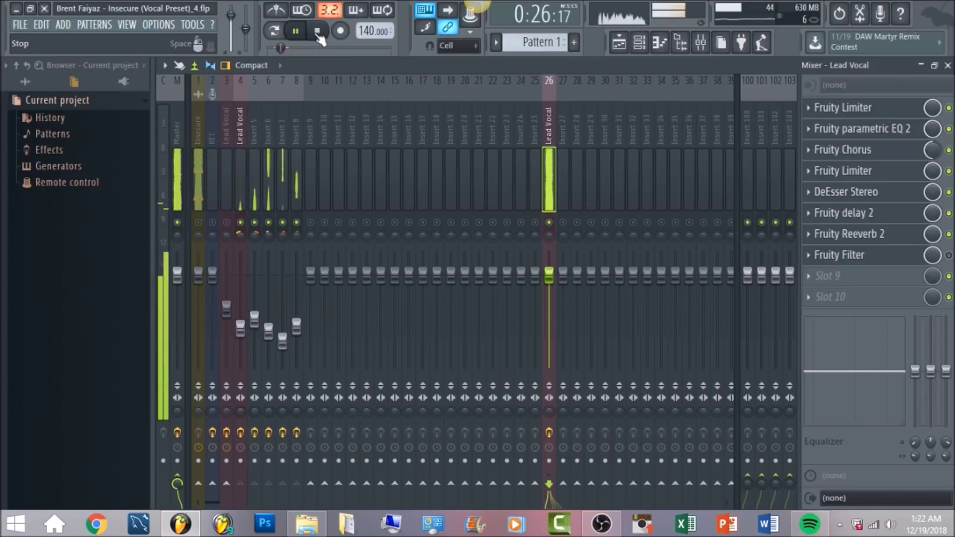
pyautogui.click(318, 32)
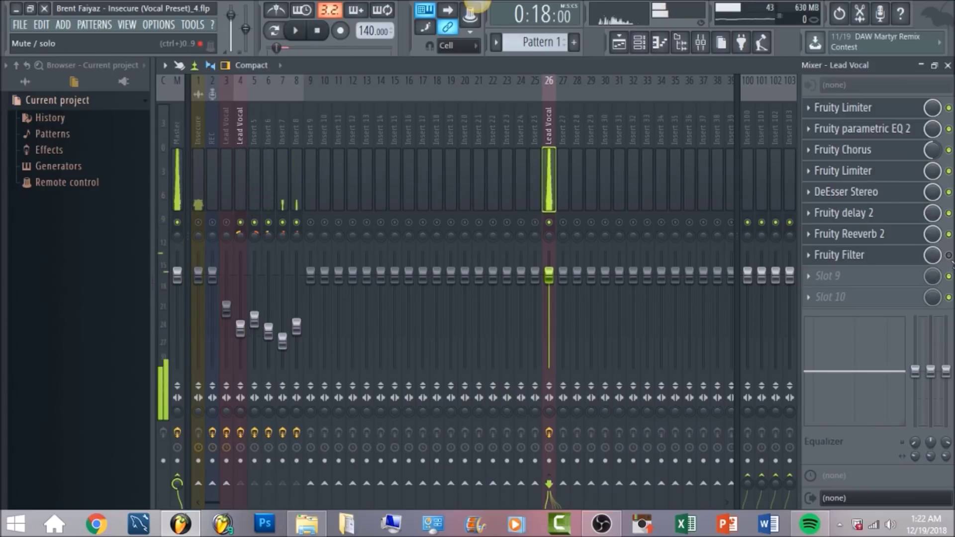
pyautogui.click(297, 31)
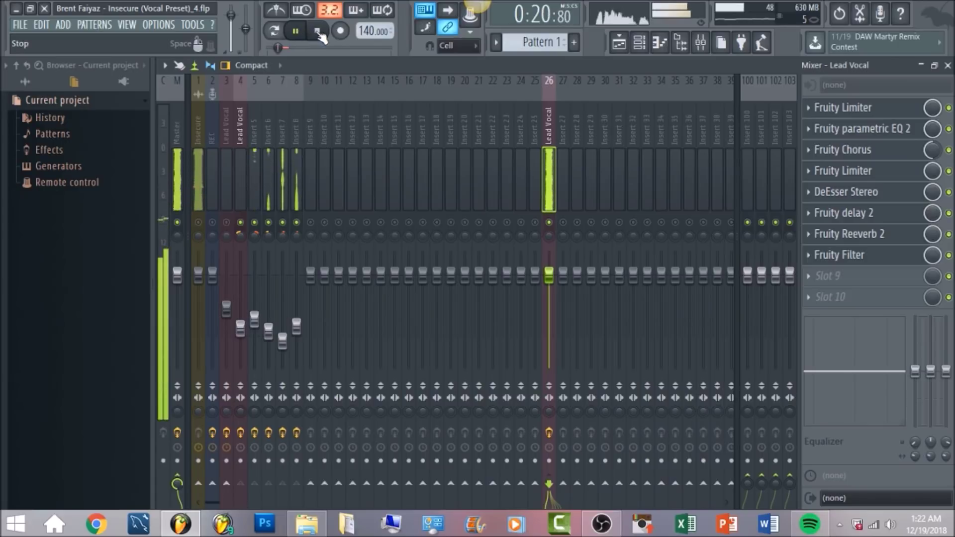
pyautogui.click(317, 32)
# - Enable Fruity parametric EQ 2 on the Master track, open it, and watch its spectrum while playing the vocals
pyautogui.click(176, 123)
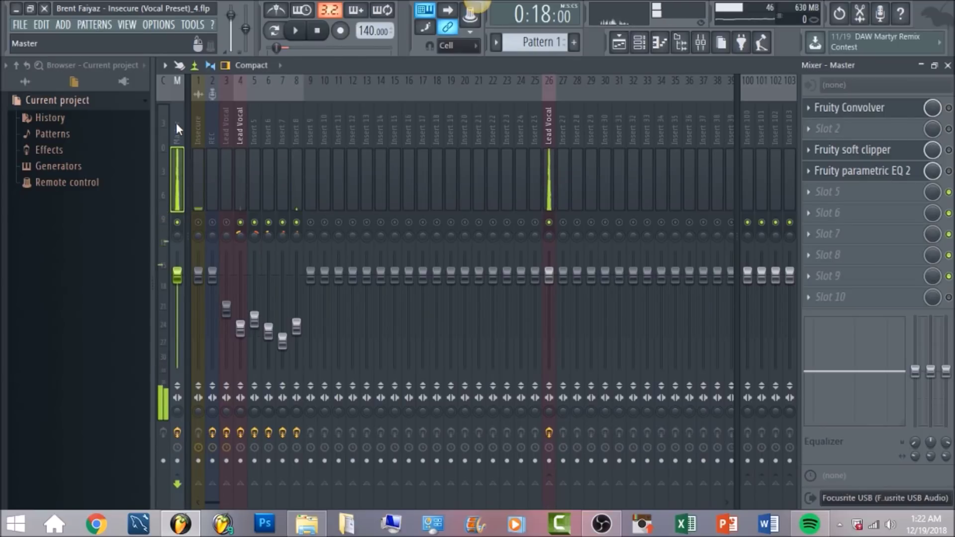
pyautogui.click(948, 171)
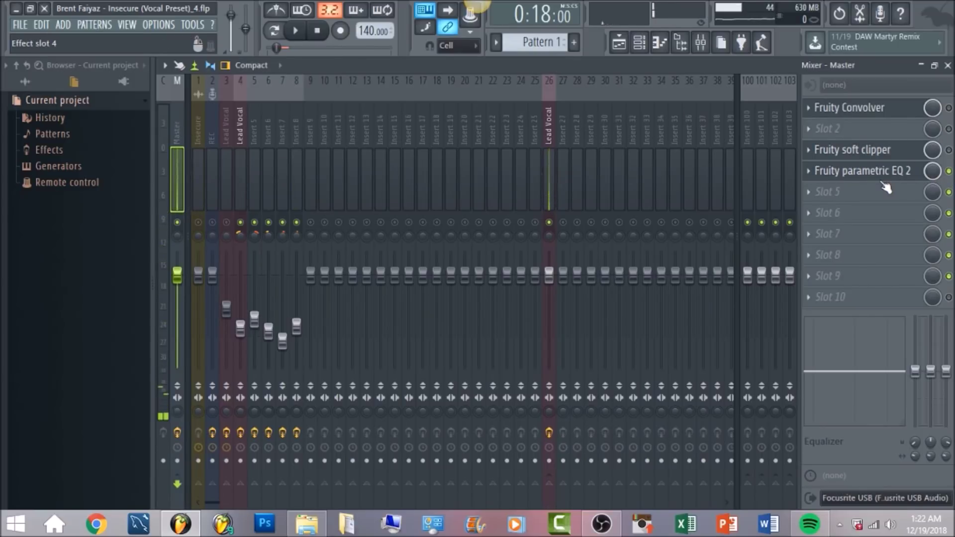
pyautogui.click(884, 179)
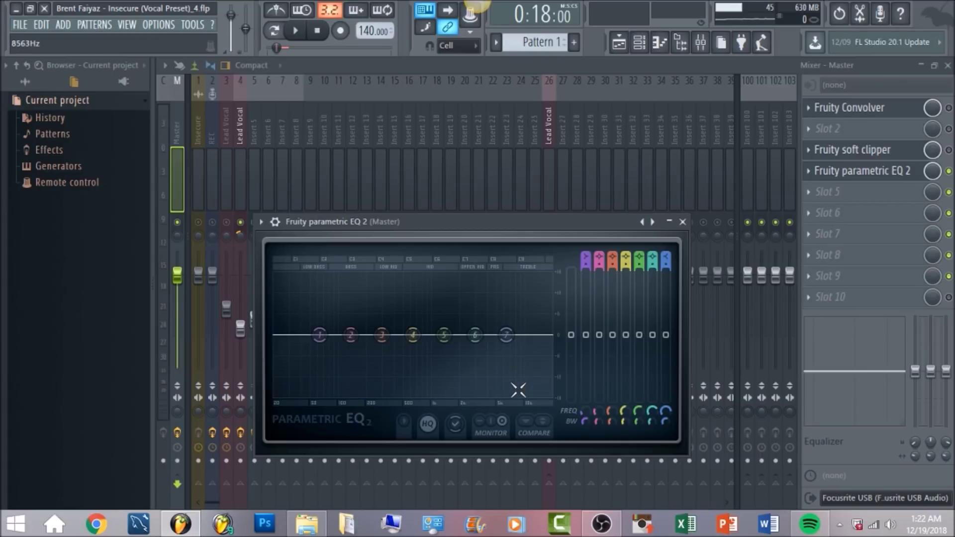
pyautogui.click(297, 33)
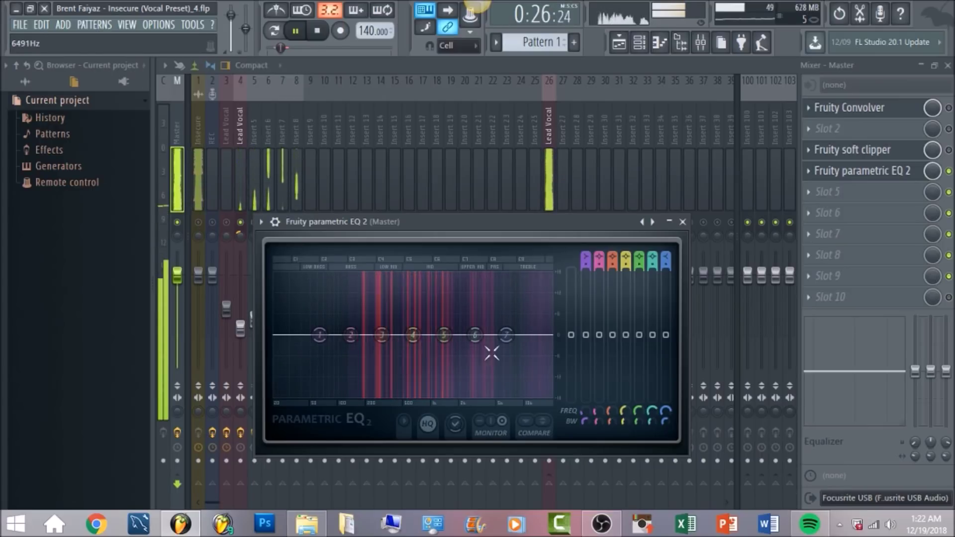
pyautogui.click(317, 31)
# - Switch briefly to the Lead Vocal bus, reopen the Master's Fruity parametric EQ 2, and examine the high frequencies during playback
pyautogui.click(543, 125)
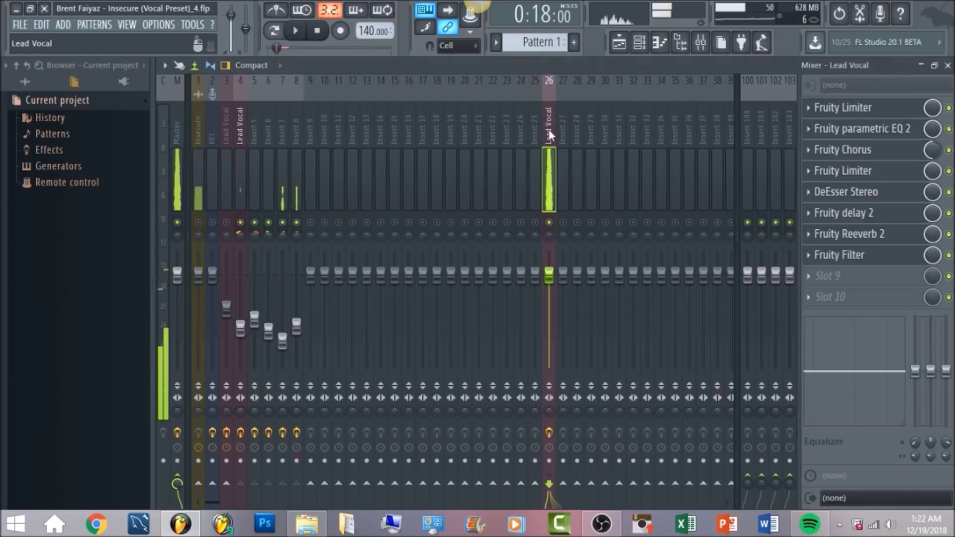
pyautogui.click(178, 129)
pyautogui.click(867, 177)
pyautogui.click(296, 32)
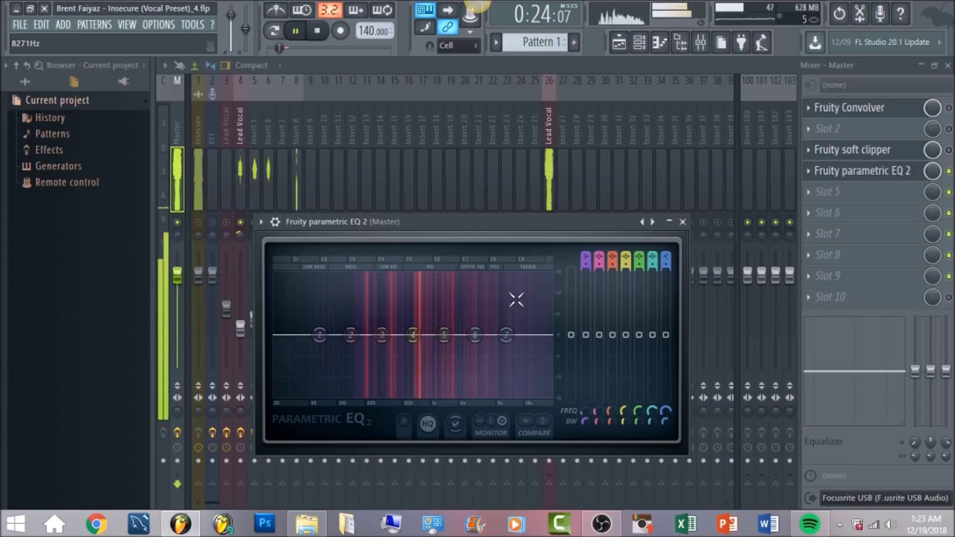
pyautogui.click(319, 30)
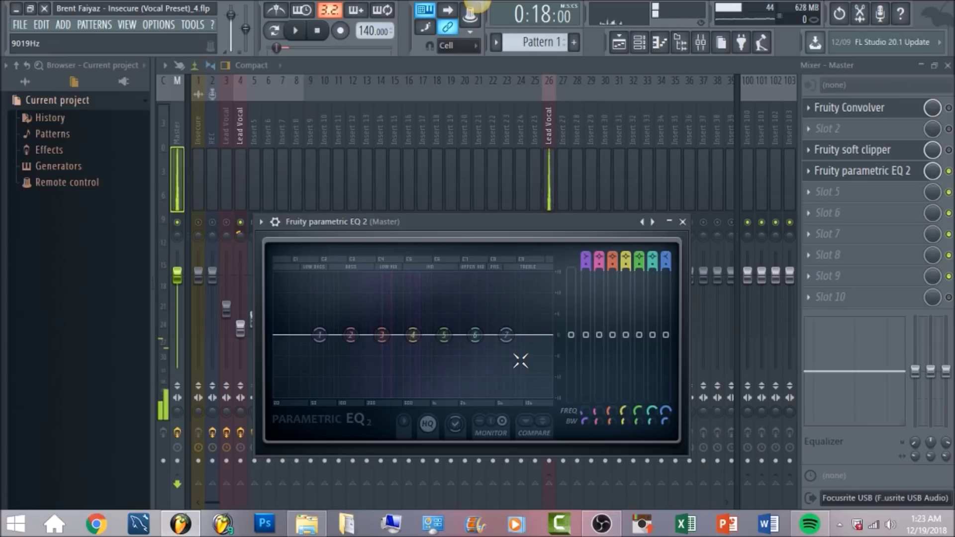
# - Re-enable Fruity Filter on the Lead Vocal bus, unmute the Insecure beat track, and audition the vocals with the beat
pyautogui.click(547, 124)
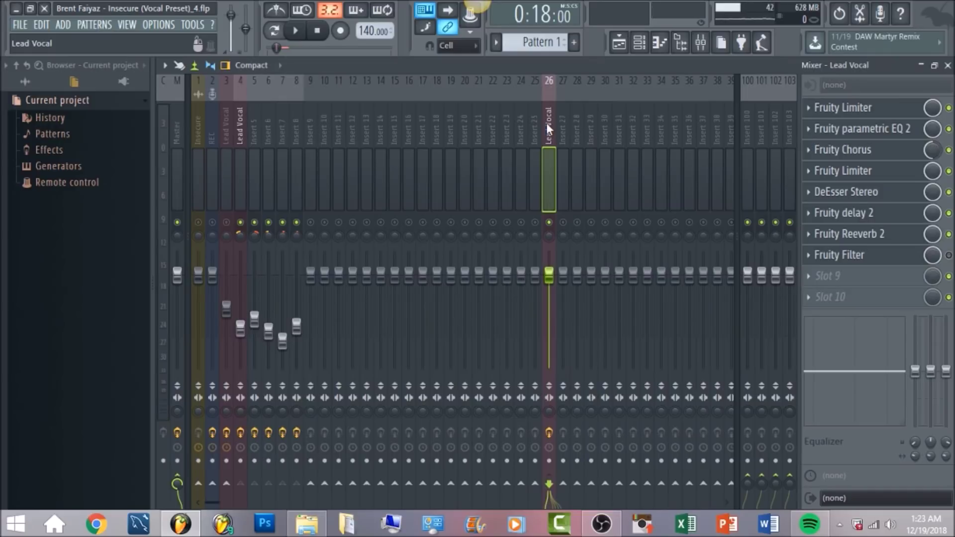
pyautogui.click(949, 255)
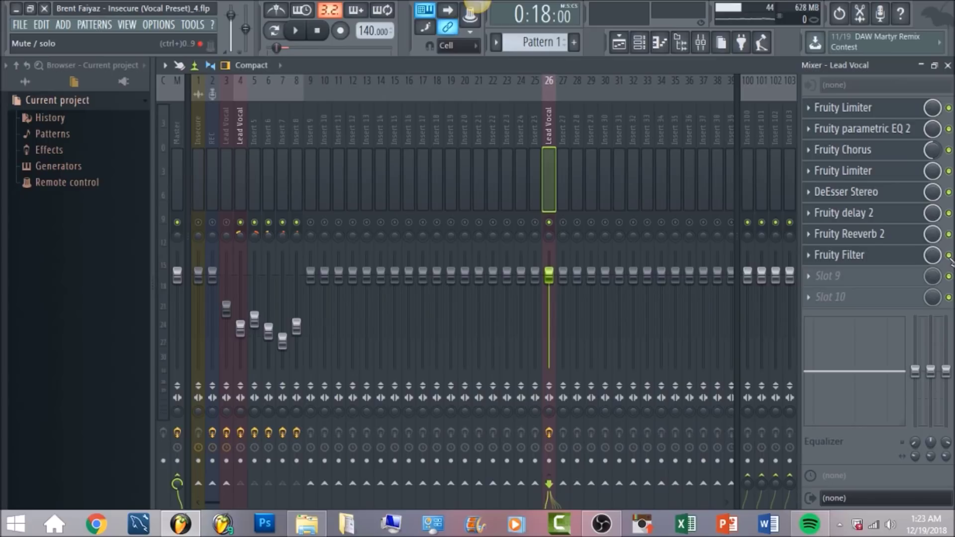
pyautogui.click(198, 223)
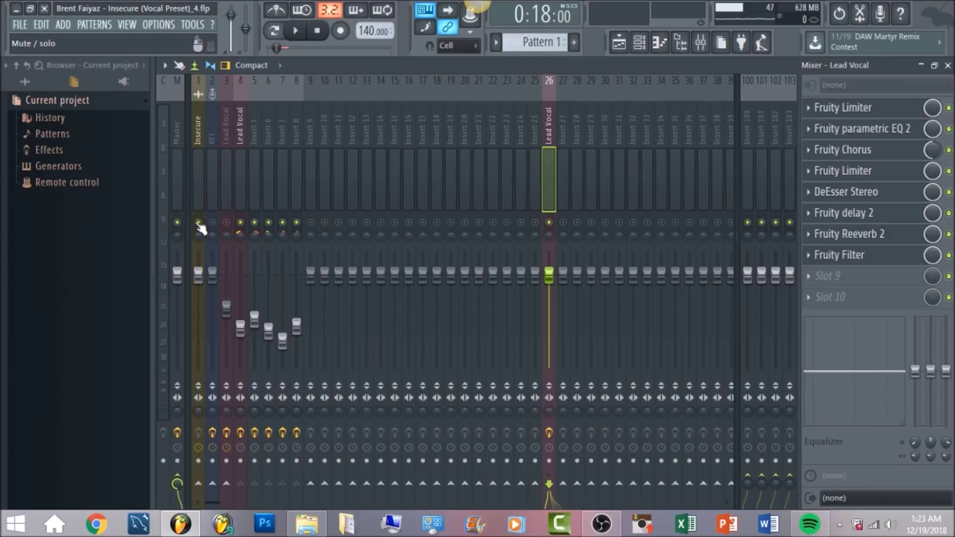
pyautogui.click(298, 34)
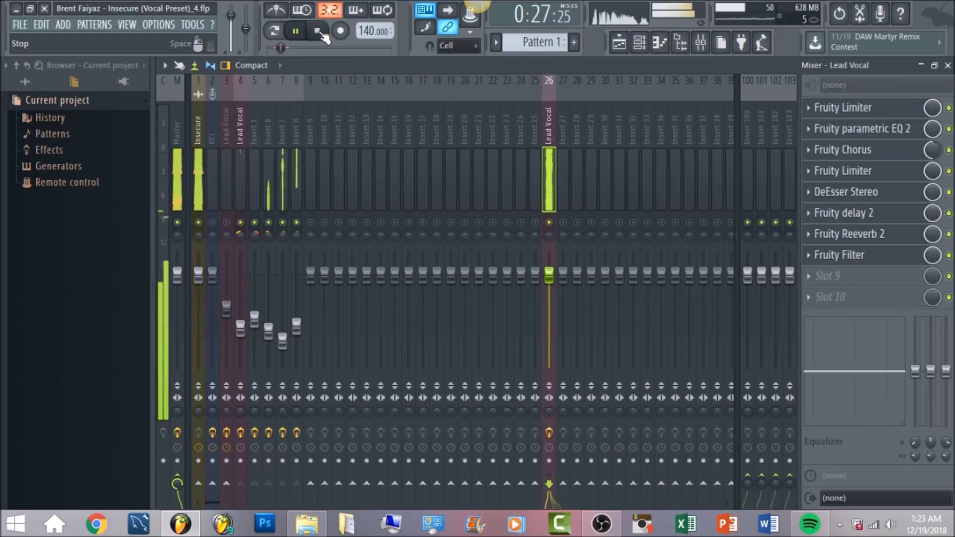
pyautogui.click(322, 33)
# - Bypass Fruity parametric EQ 2 on the Master track, then enable Fruity Convolver there and open its equalizer settings
pyautogui.click(175, 131)
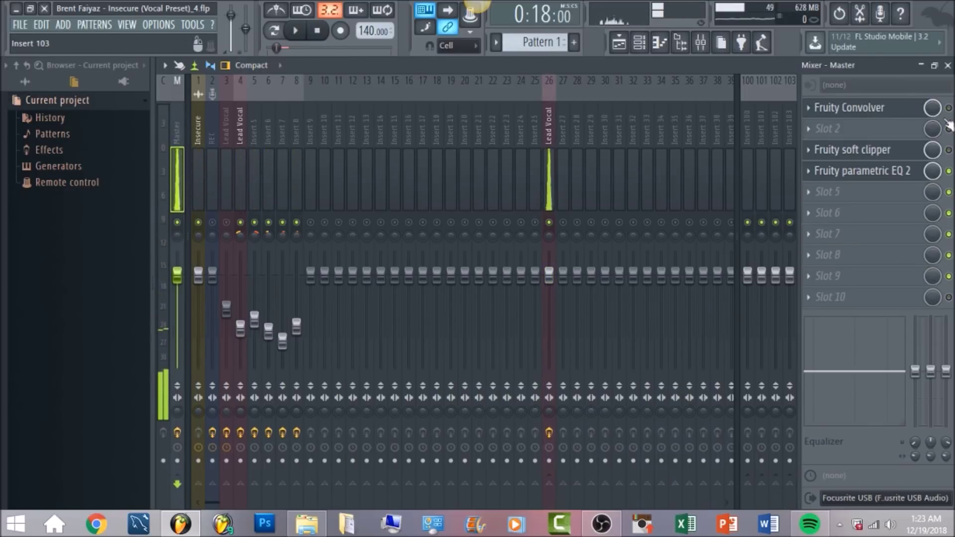
pyautogui.click(949, 170)
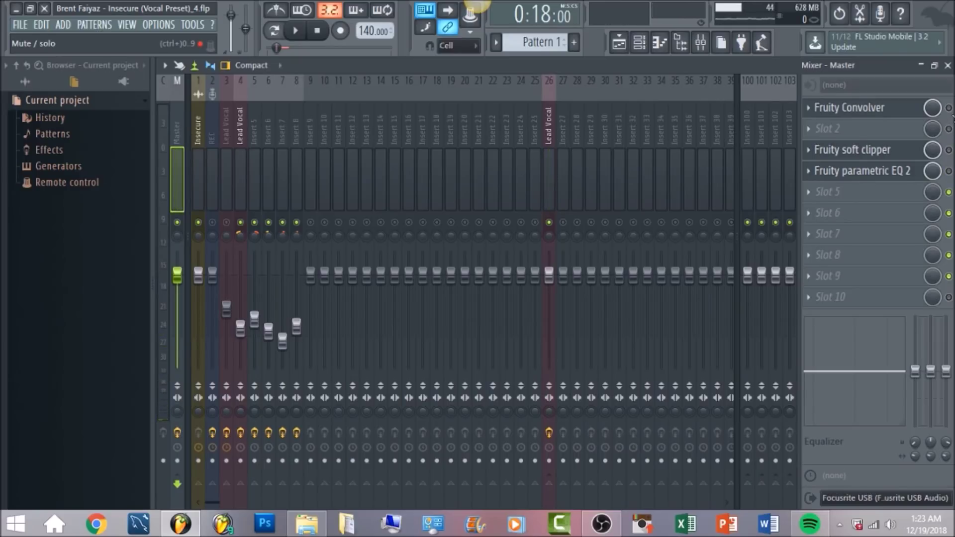
pyautogui.click(878, 115)
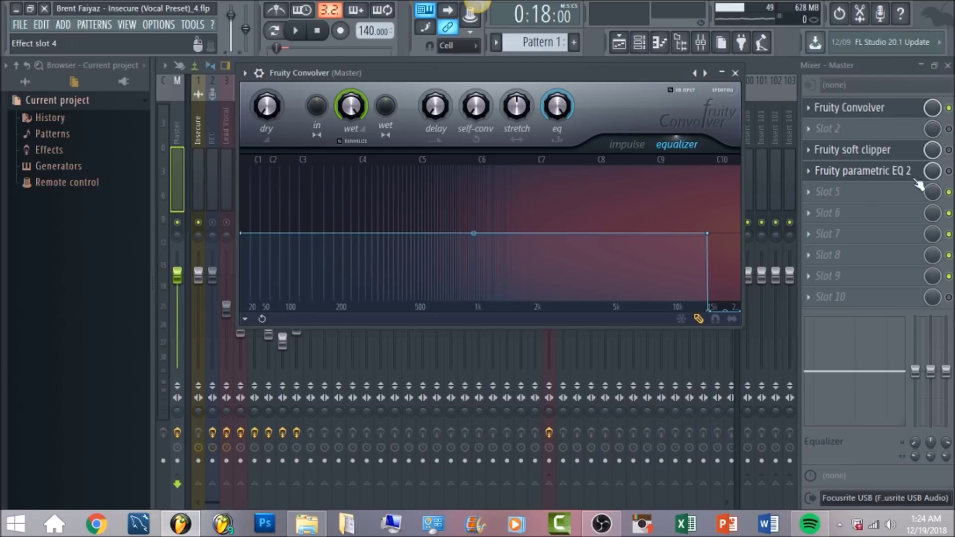
# - Enable Fruity soft clipper on the Master track and view its threshold and post settings
pyautogui.click(949, 150)
pyautogui.click(950, 150)
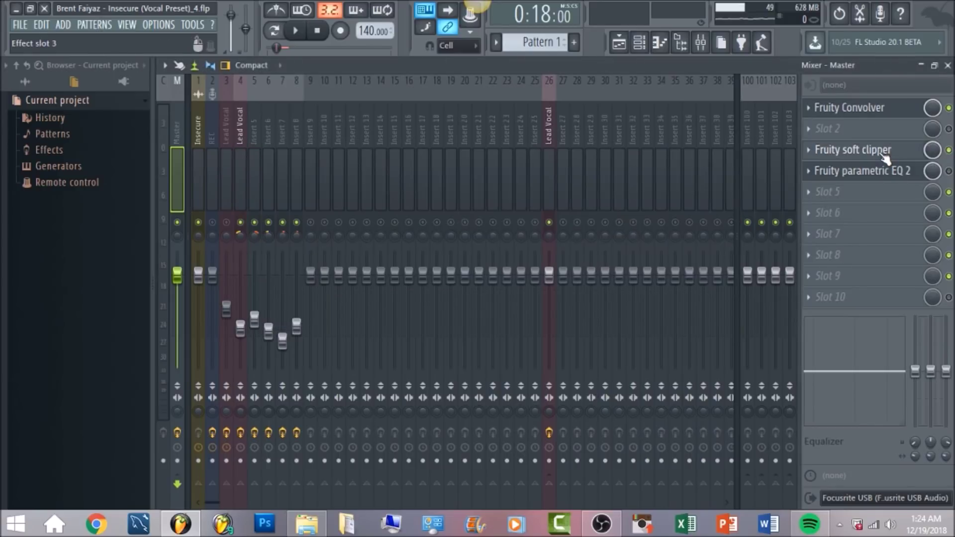
pyautogui.click(885, 157)
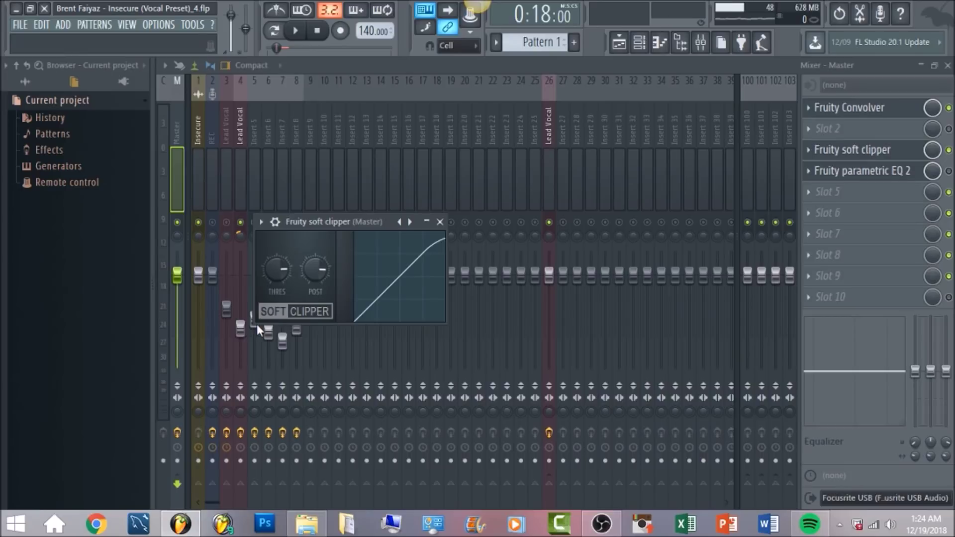
pyautogui.click(364, 70)
# - Play the full mix through the Master effects, re-enable Fruity parametric EQ 2, and watch its spectrum during playback
pyautogui.click(317, 32)
pyautogui.click(295, 31)
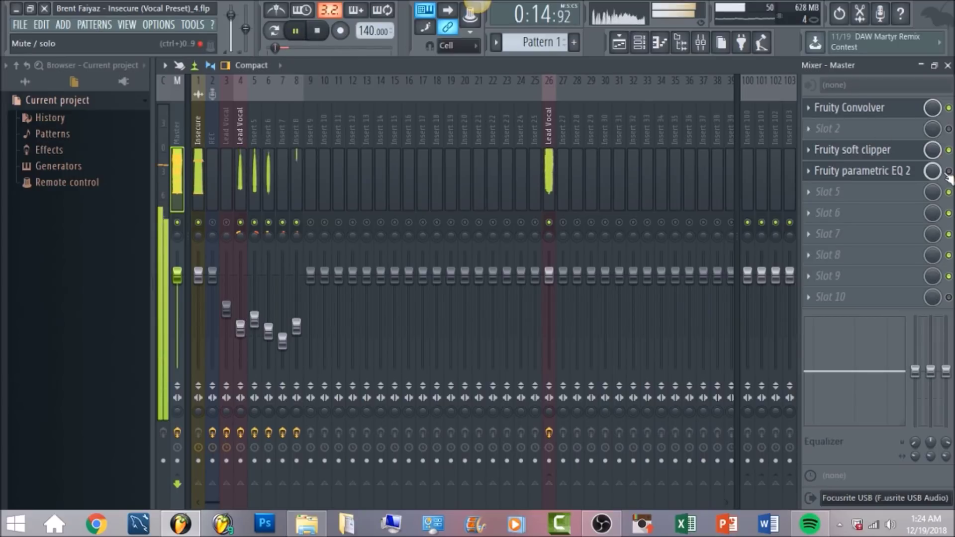
pyautogui.click(904, 178)
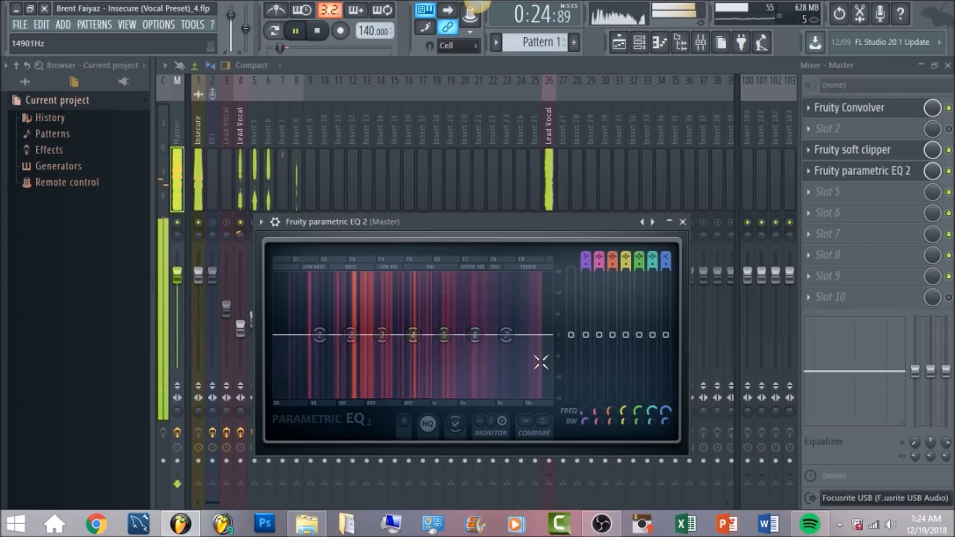
pyautogui.click(319, 32)
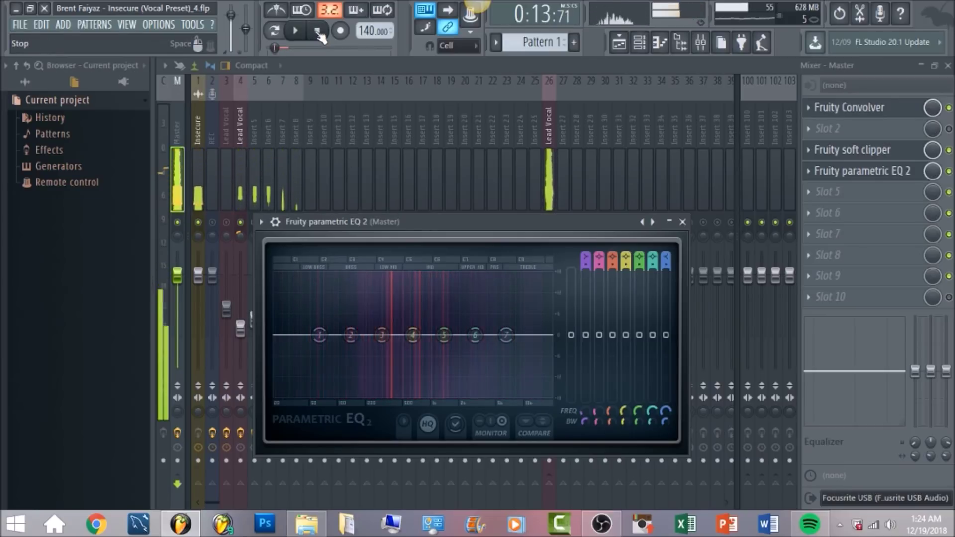